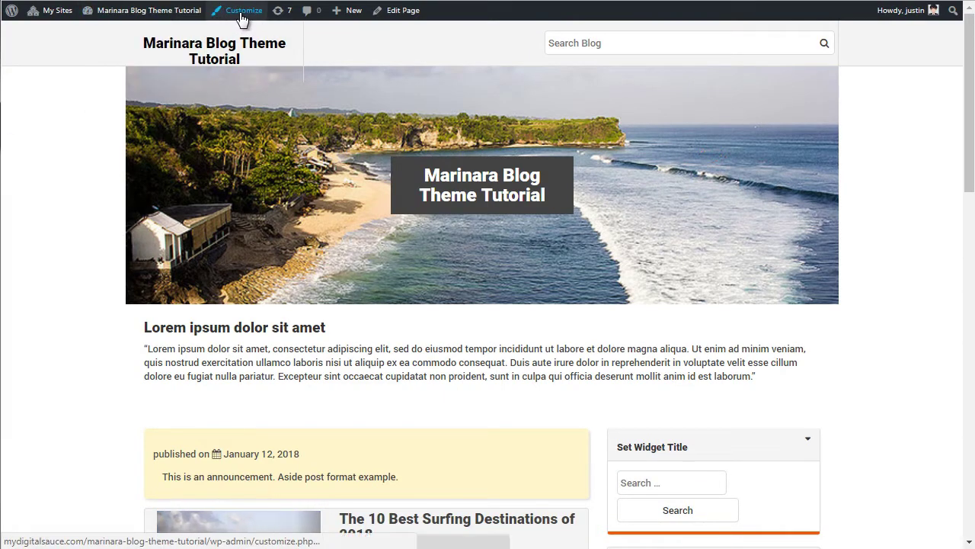
Go to the site's admin dashboard, open the theme customizer and dismiss the autosave notice
mouse_move(135, 11)
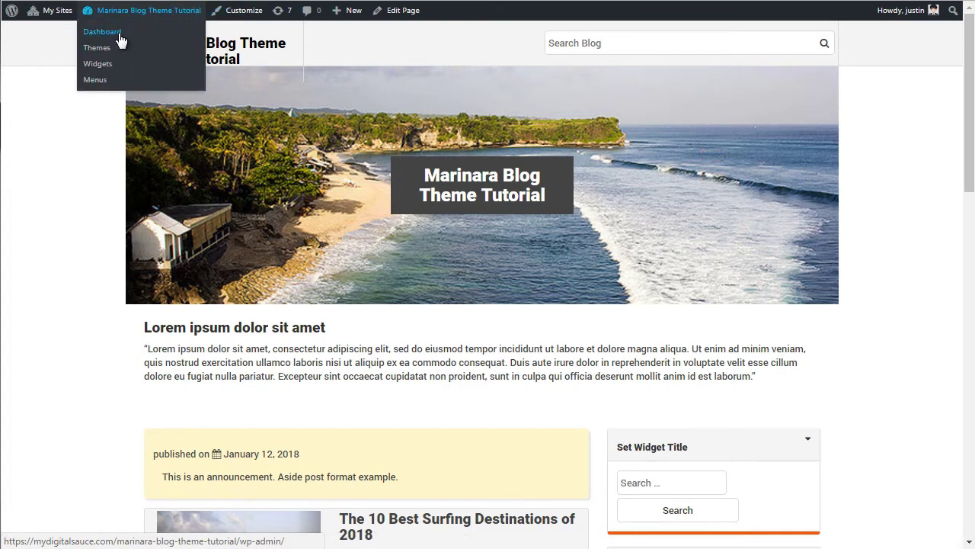
click(118, 33)
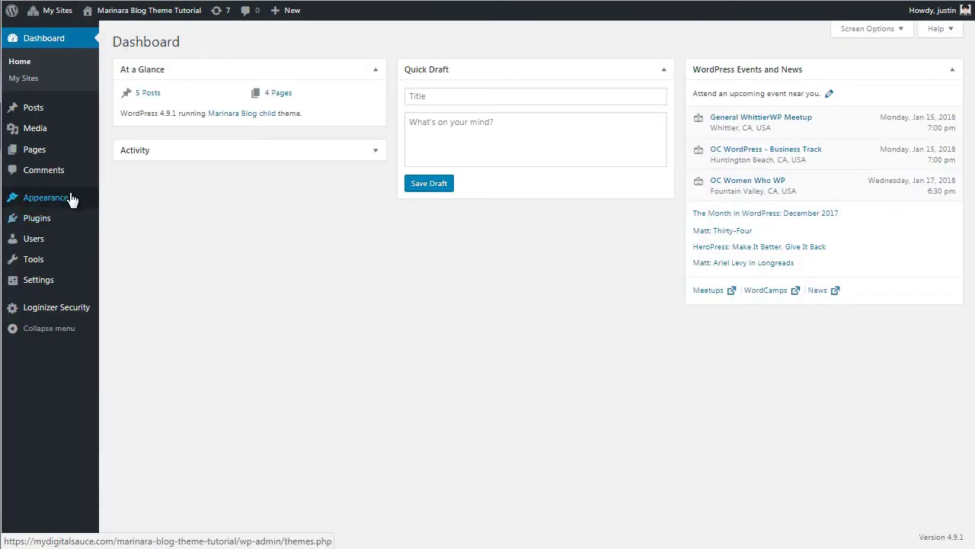
mouse_move(69, 200)
click(130, 215)
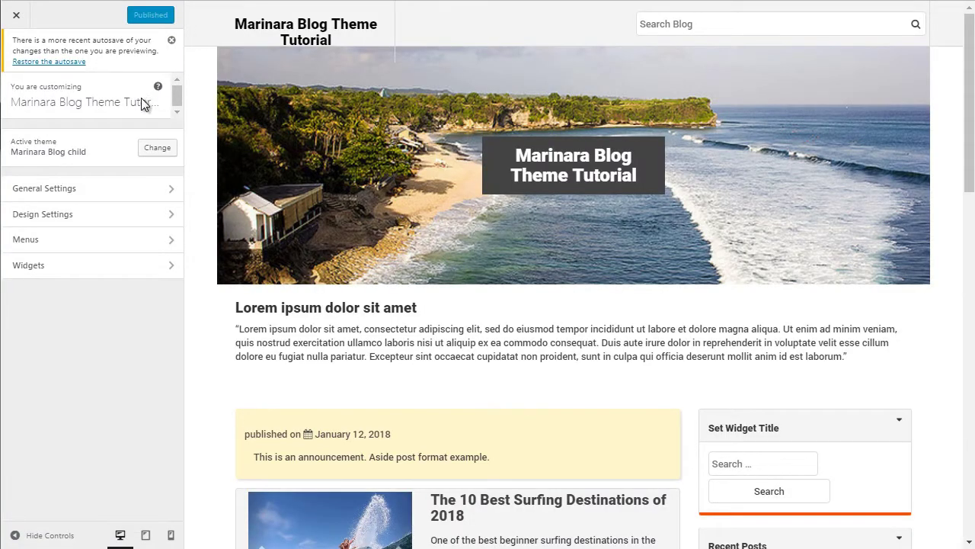
click(171, 39)
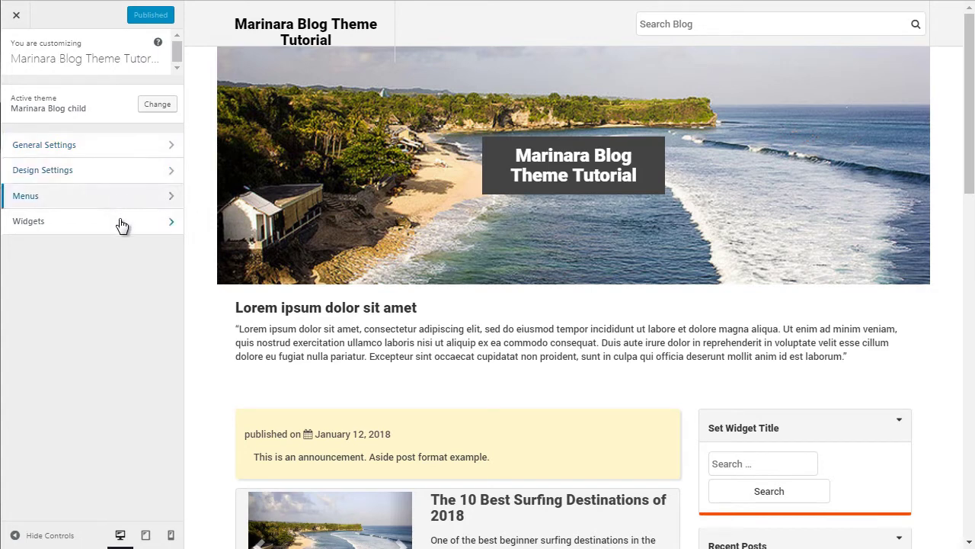
In the general settings, set the site name to "Surfers Paradise" and the site description to "#1 Surfers destination blog"
click(135, 148)
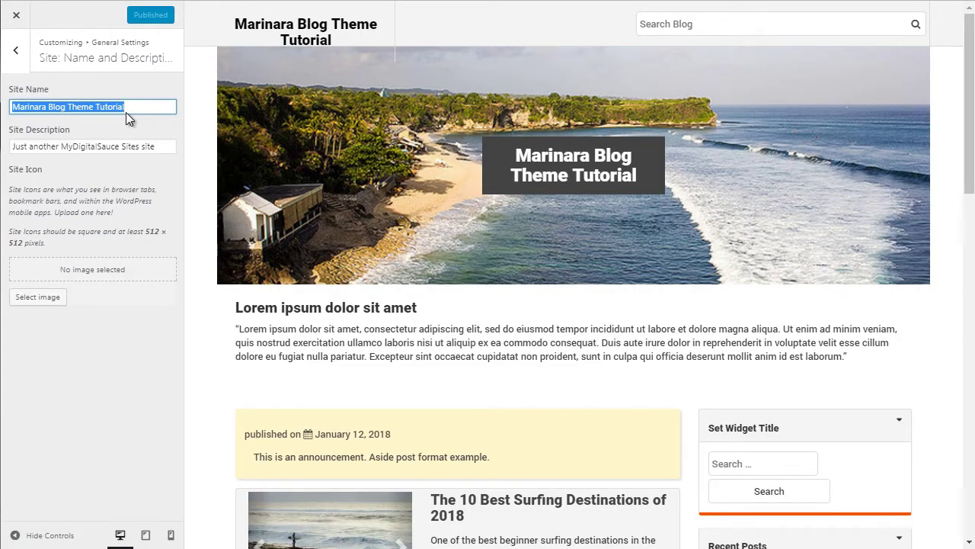
text(Surfer)
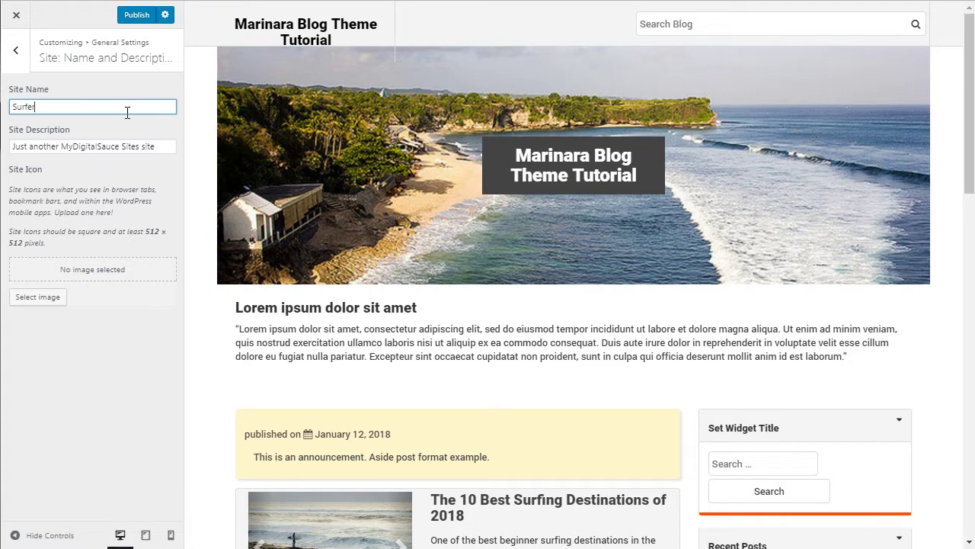
text(s Paradise)
triple_click(138, 146)
text(#)
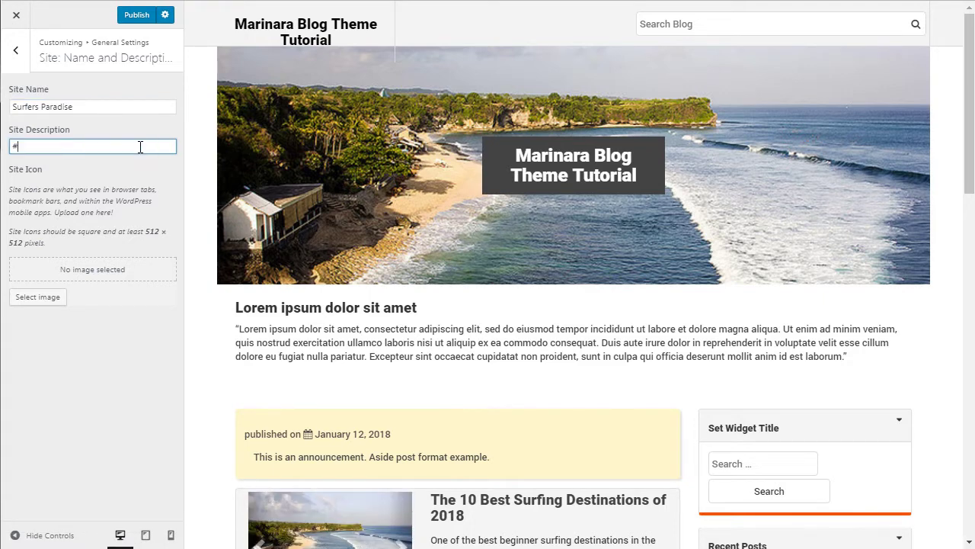
text(1 Surfers destination blog)
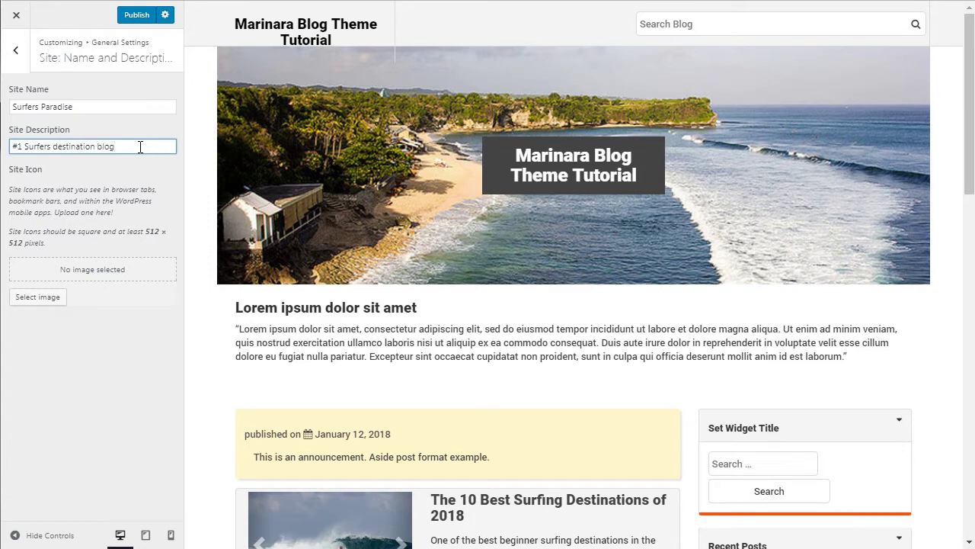
Upload asp-logo.png and use it as the site icon
click(52, 296)
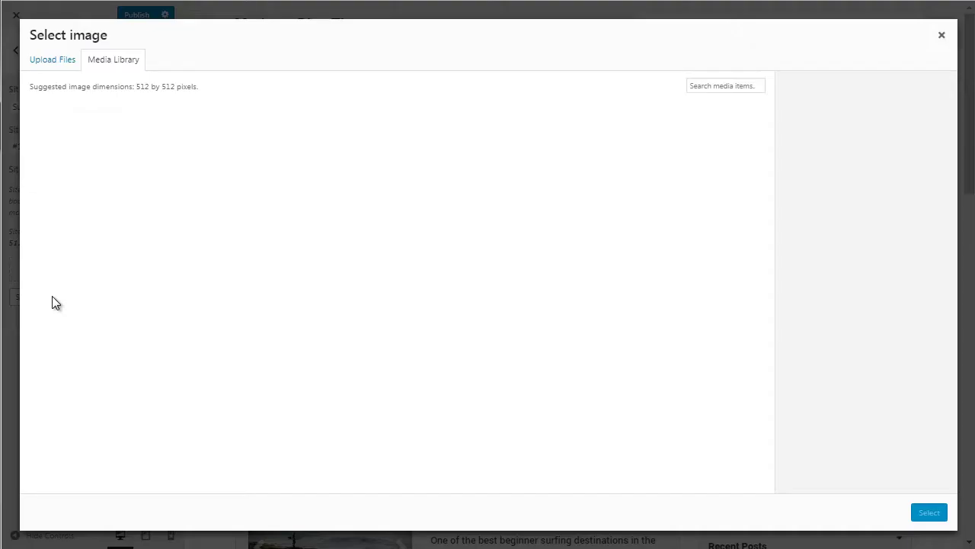
click(53, 67)
click(476, 262)
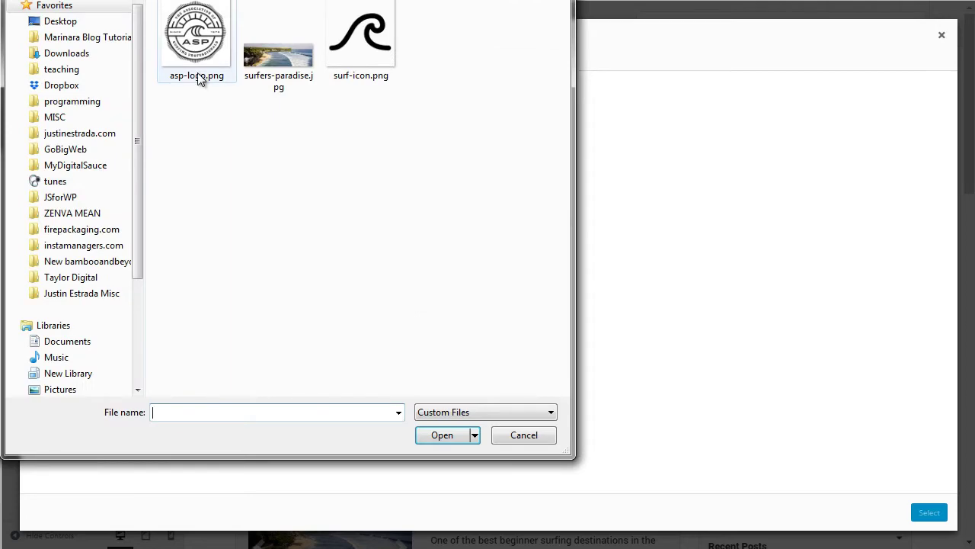
double_click(198, 72)
click(929, 512)
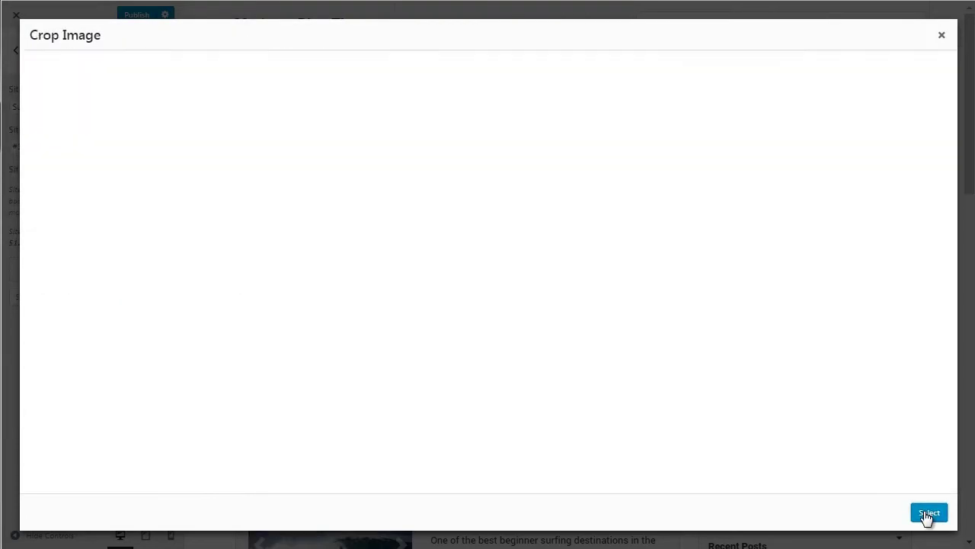
click(929, 518)
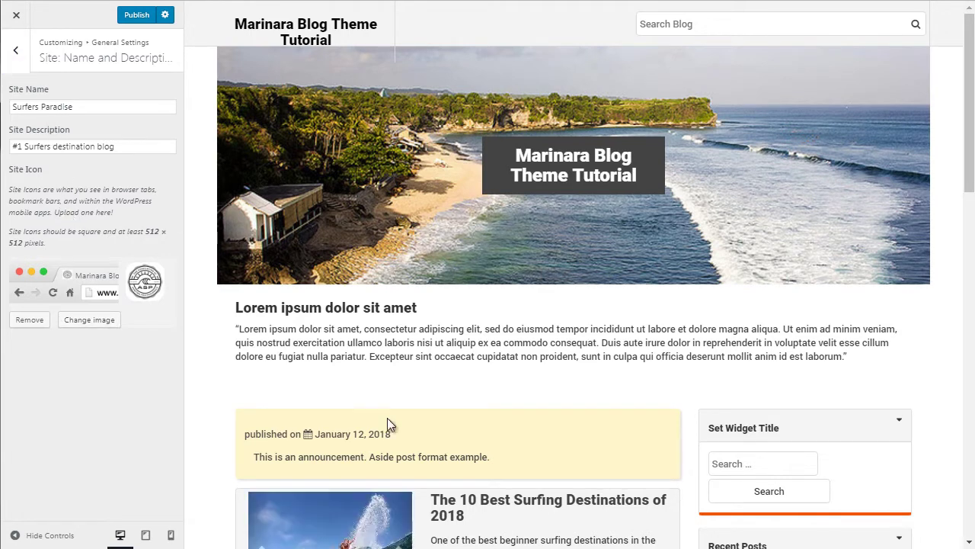
View the Google Analytics code setting and return to the general settings
click(13, 50)
click(72, 138)
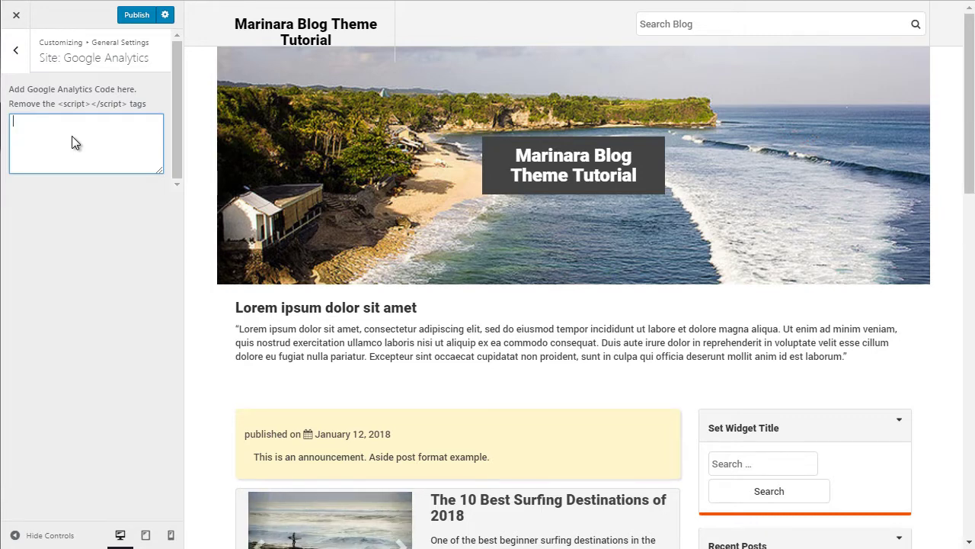
click(25, 59)
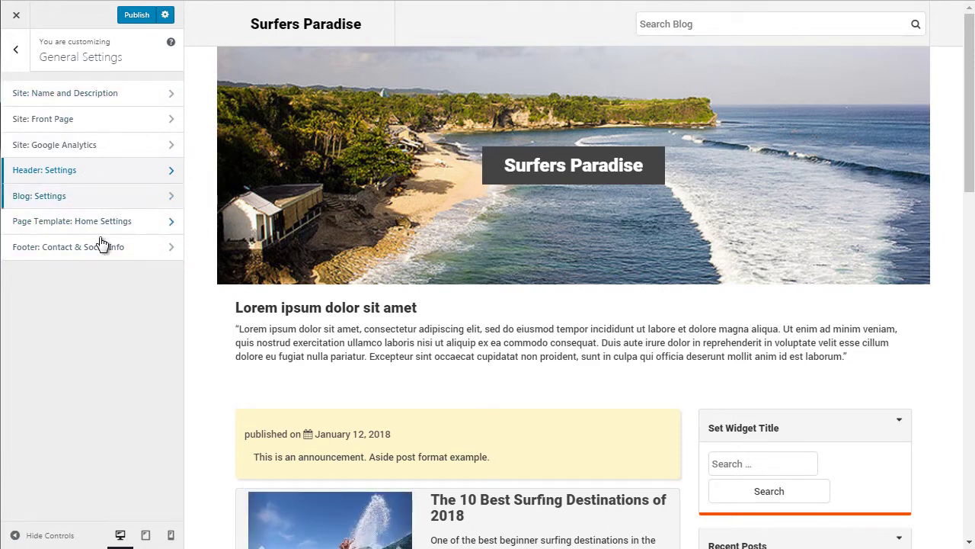
Enable the header user column and open its user dropdown in the preview
click(125, 172)
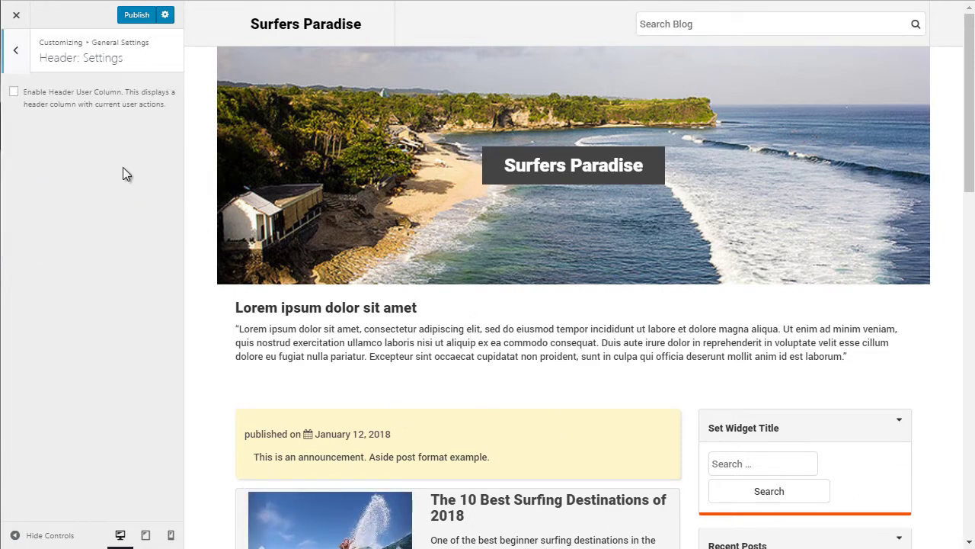
click(114, 104)
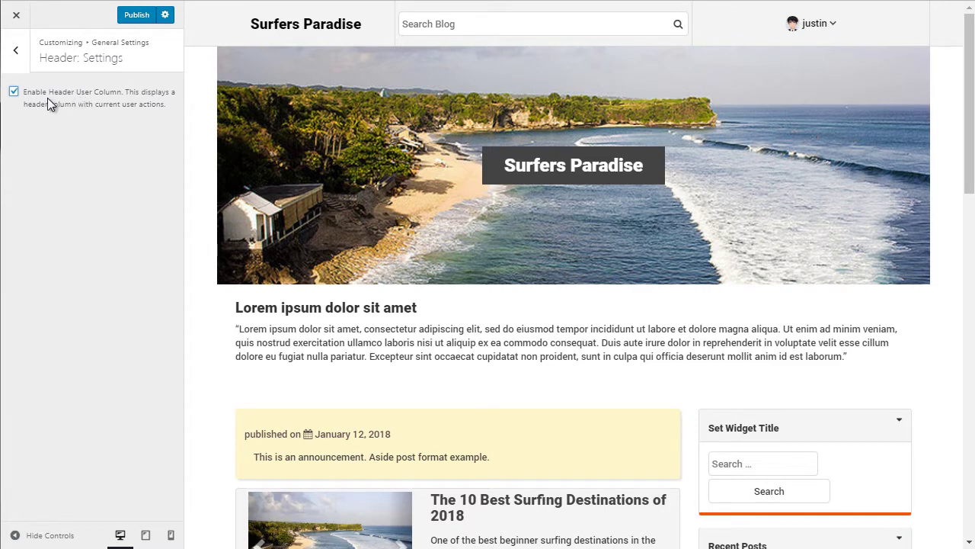
click(813, 32)
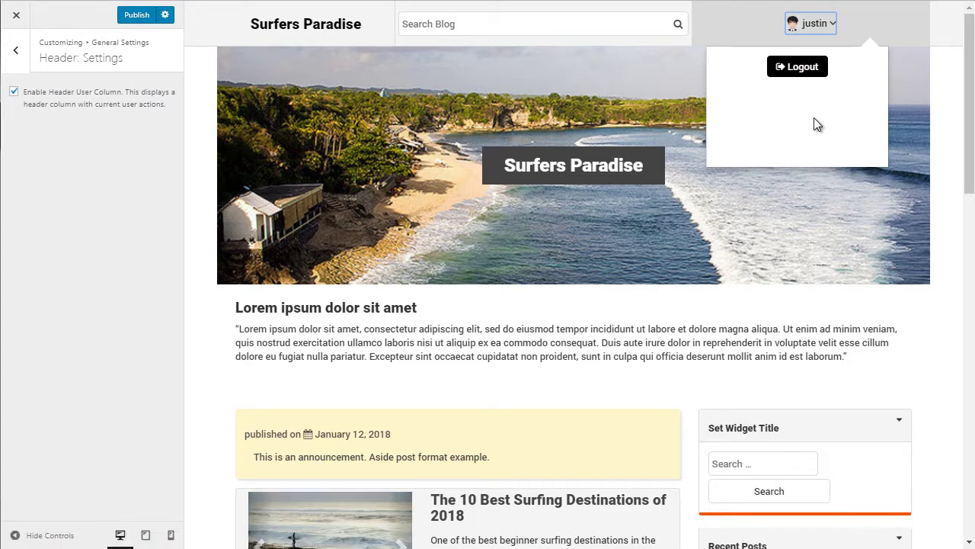
Enable the display of the author on blog listings and check the post entries in the preview
click(15, 51)
click(79, 197)
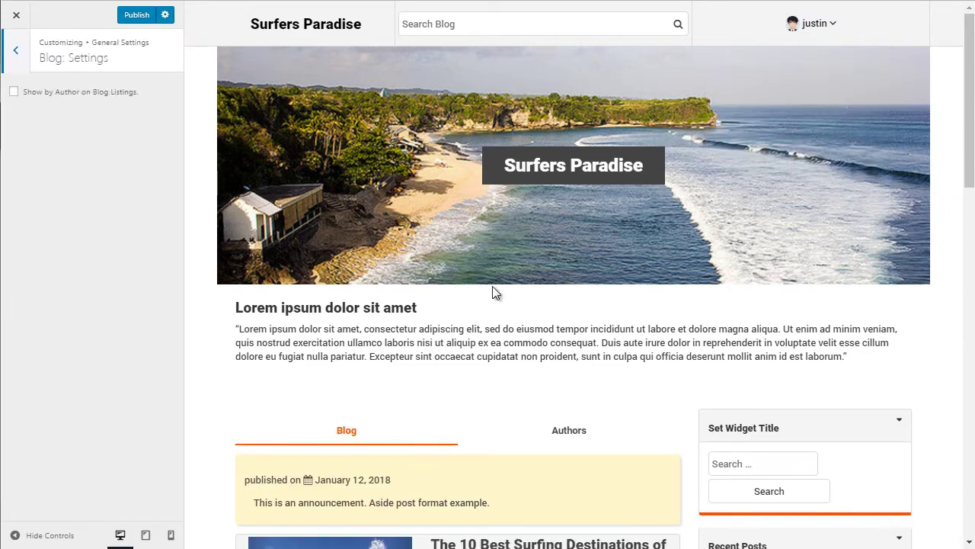
scroll(494, 292, down, 3)
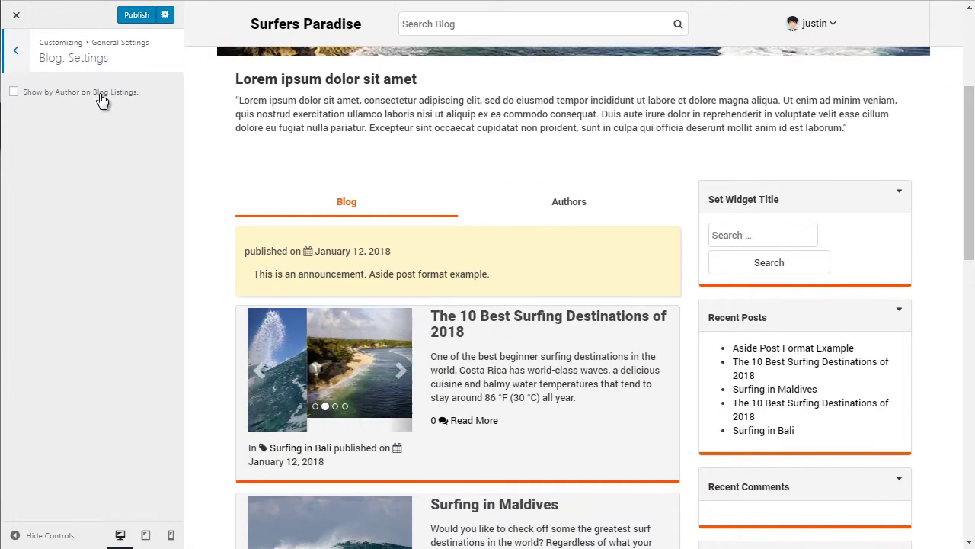
scroll(488, 292, down, 2)
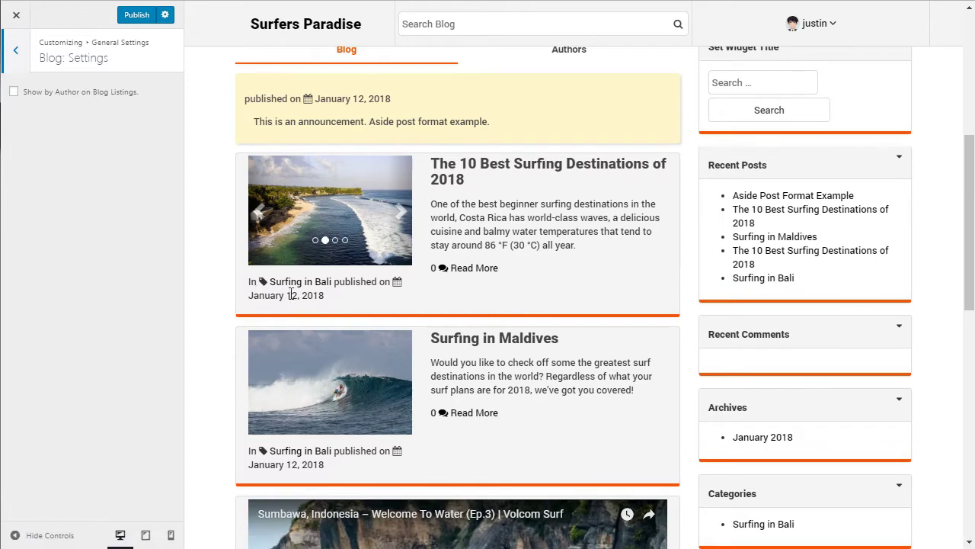
click(77, 95)
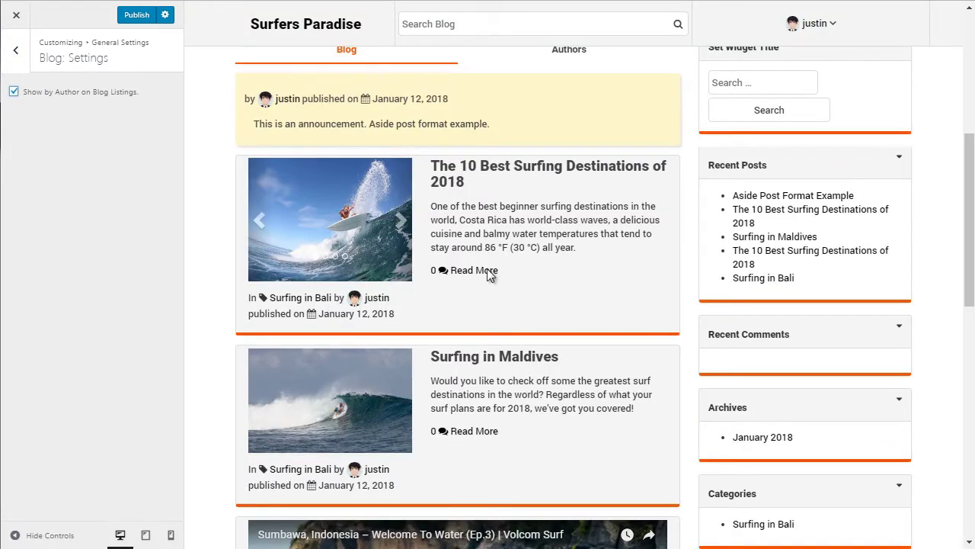
scroll(483, 311, down, 5)
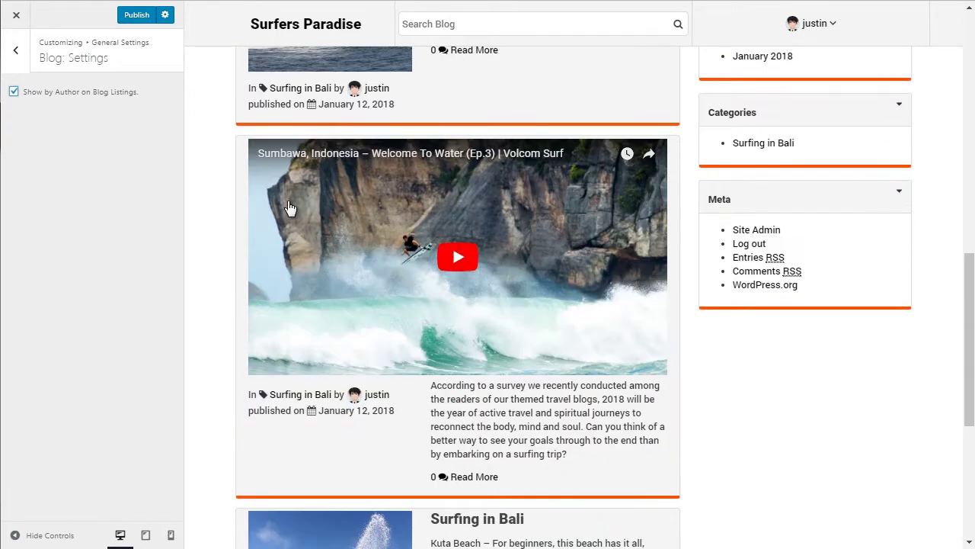
scroll(290, 208, up, 6)
Review the home page template's author tab setting and view the Authors tab in the preview before returning to the Blog tab
click(15, 49)
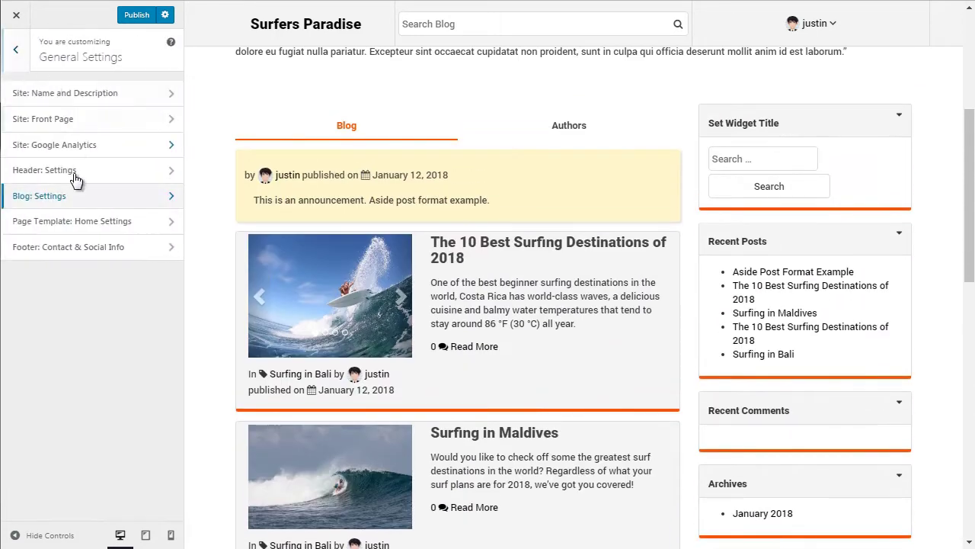
click(71, 221)
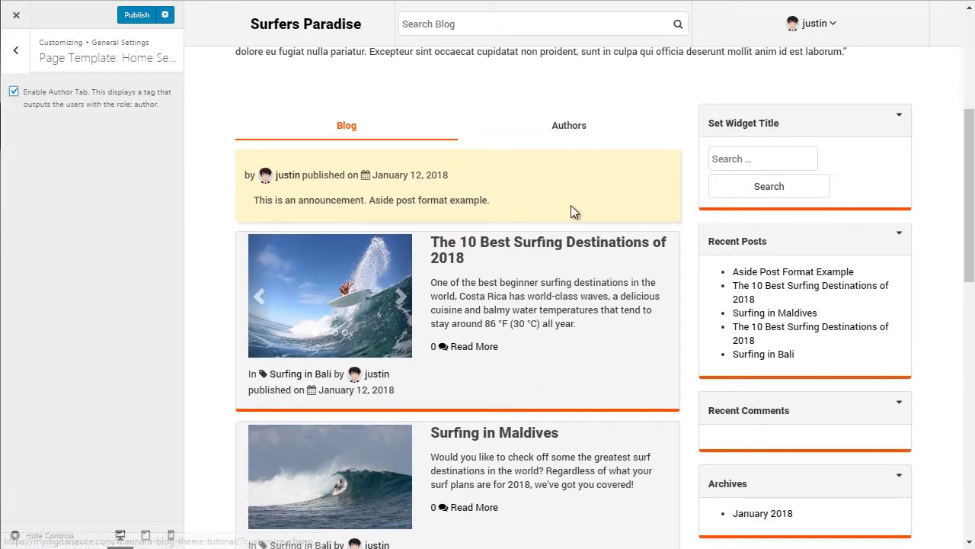
scroll(568, 232, down, 3)
scroll(568, 231, up, 1)
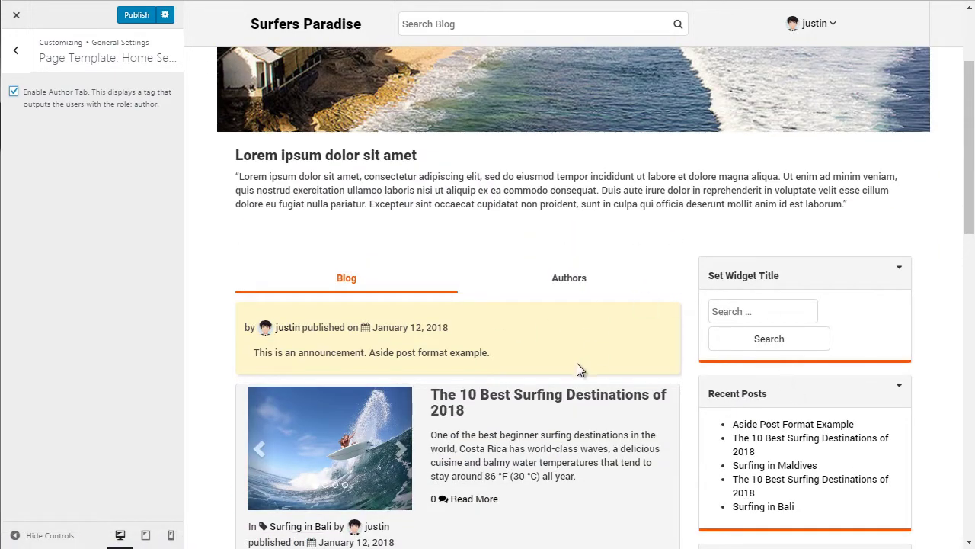
click(592, 283)
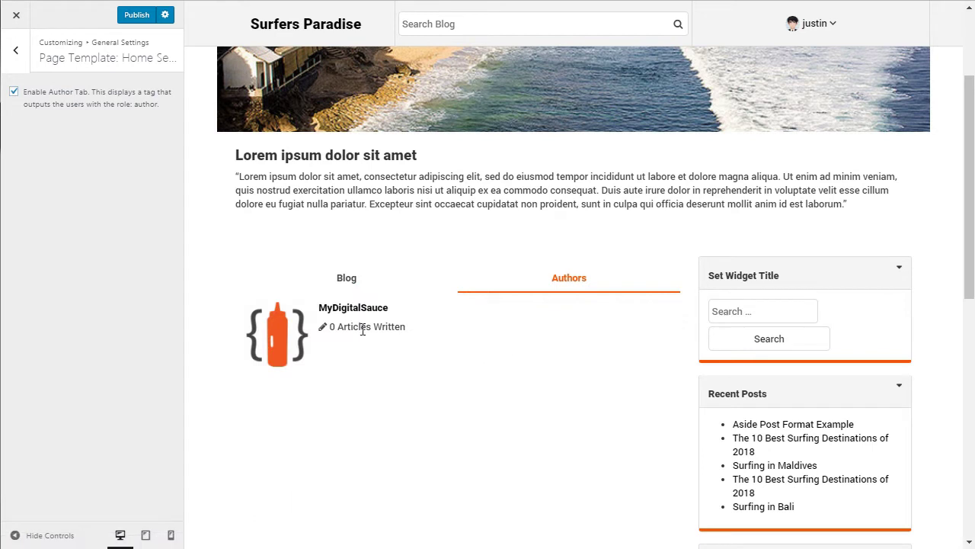
key(Escape)
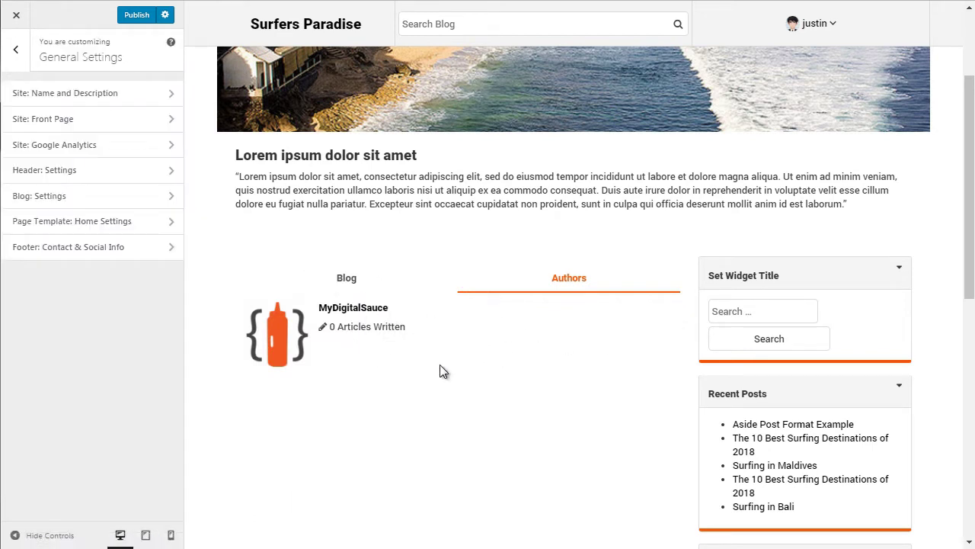
click(403, 282)
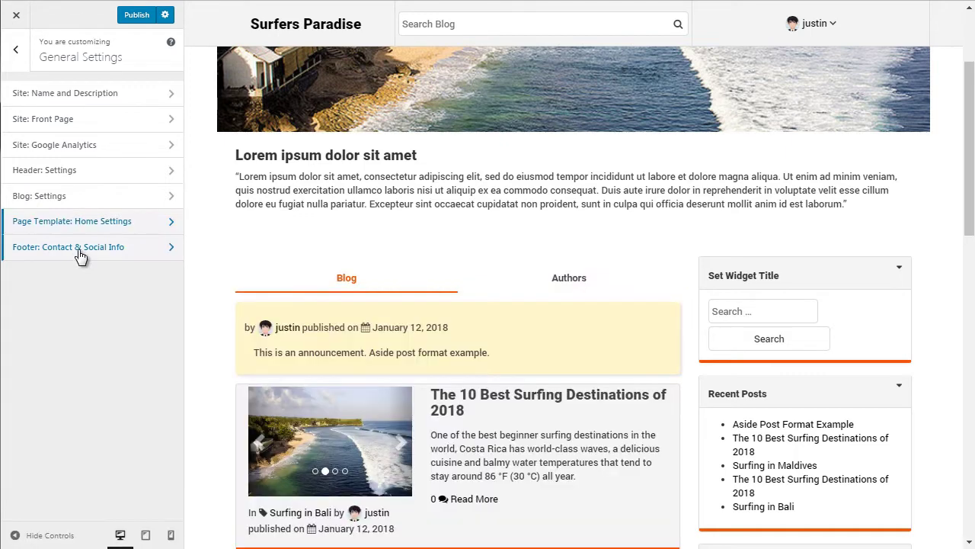
Examine the footer's contact and social info fields and the end of the previewed page
click(80, 253)
scroll(478, 222, down, 10)
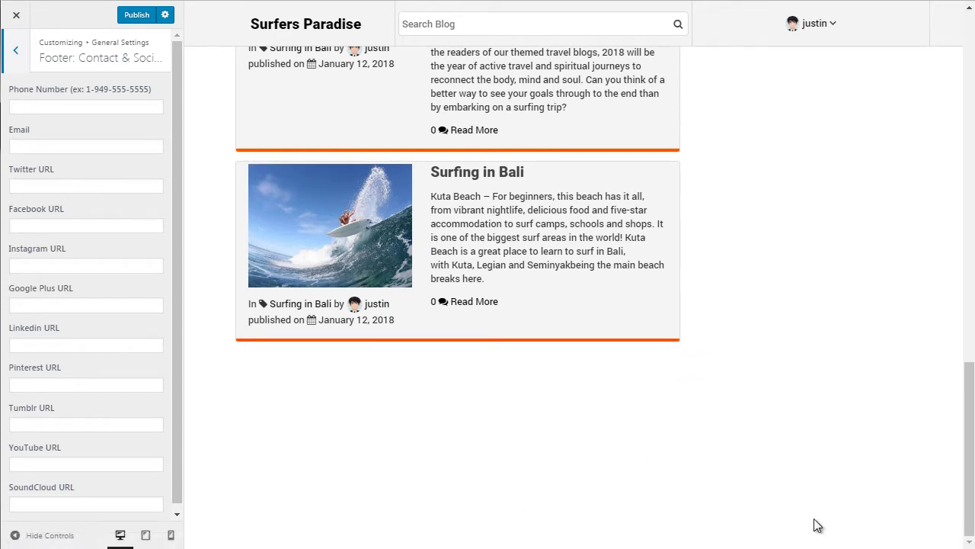
click(14, 52)
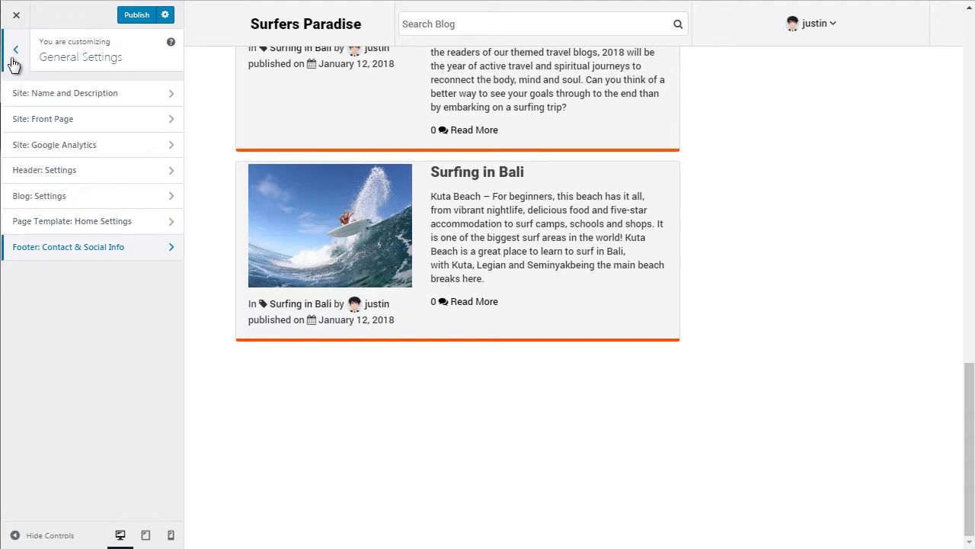
In the design settings, set the site background color to dark gray #444
click(14, 55)
click(57, 181)
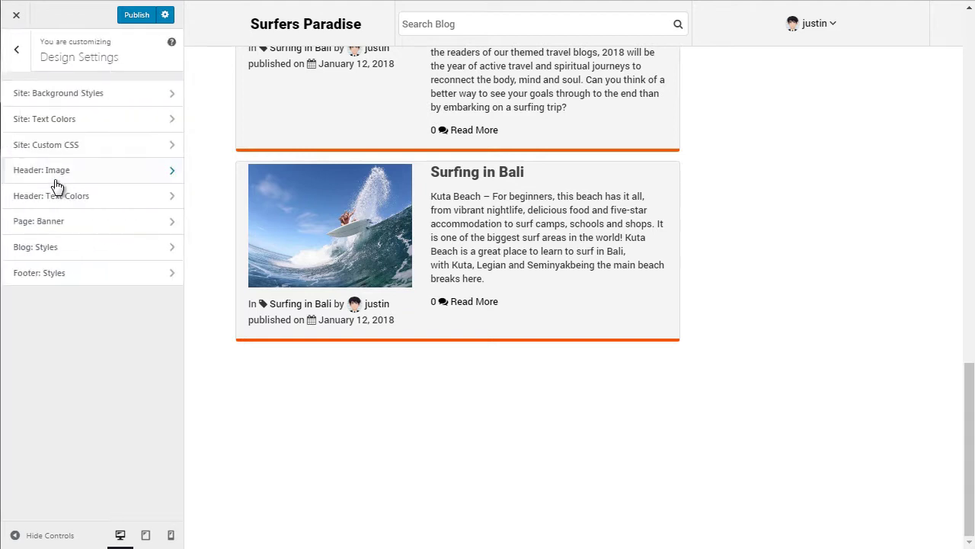
click(101, 96)
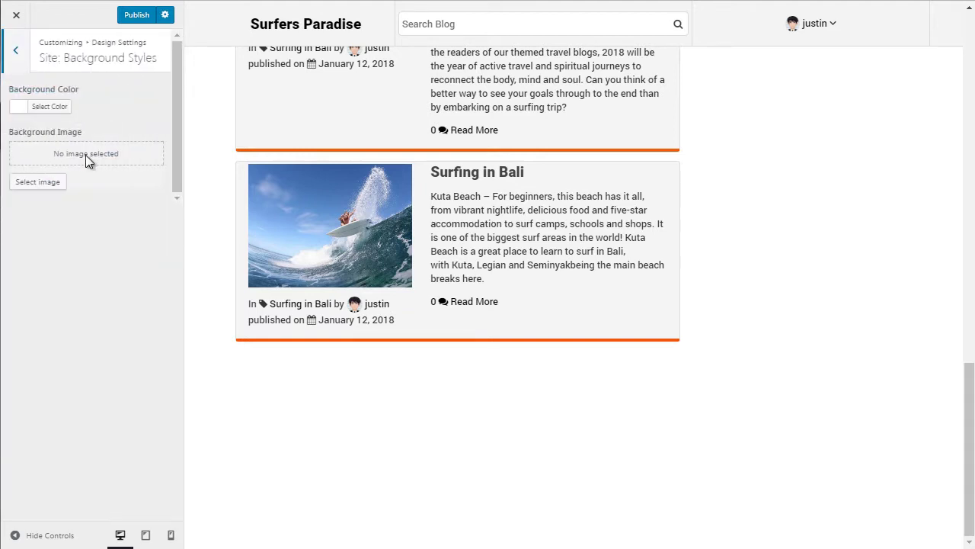
click(50, 106)
double_click(97, 105)
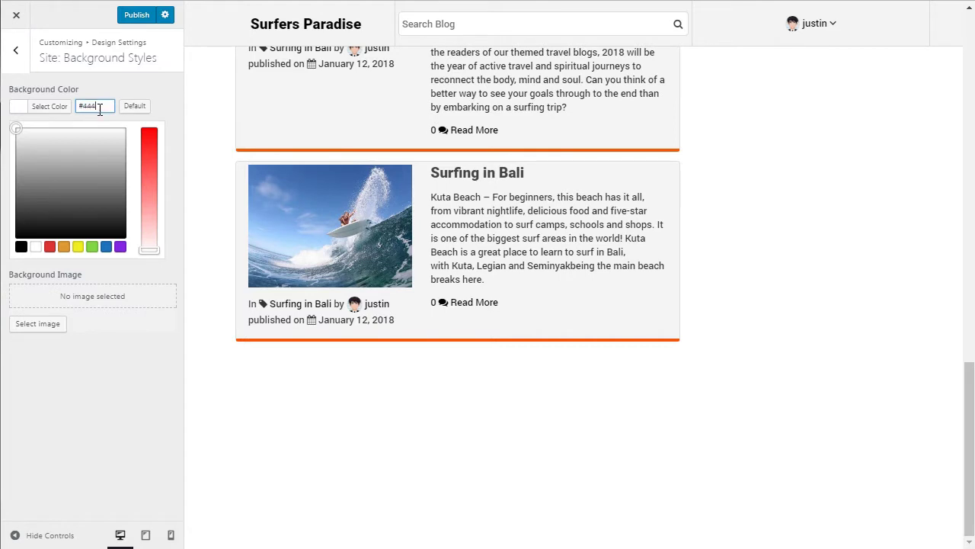
text(444344)
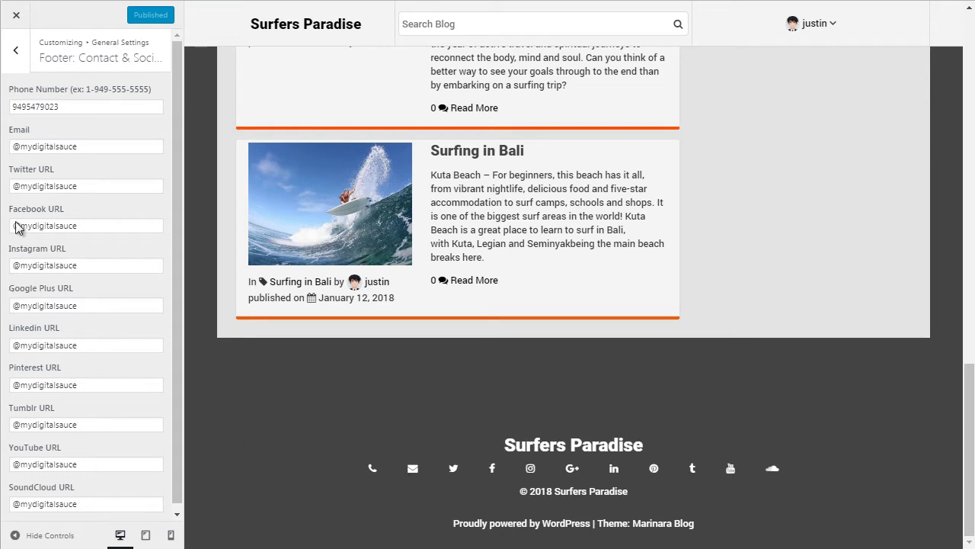
In the design settings' site background styles, set the tropical beach photo from the media library as the background image
click(16, 64)
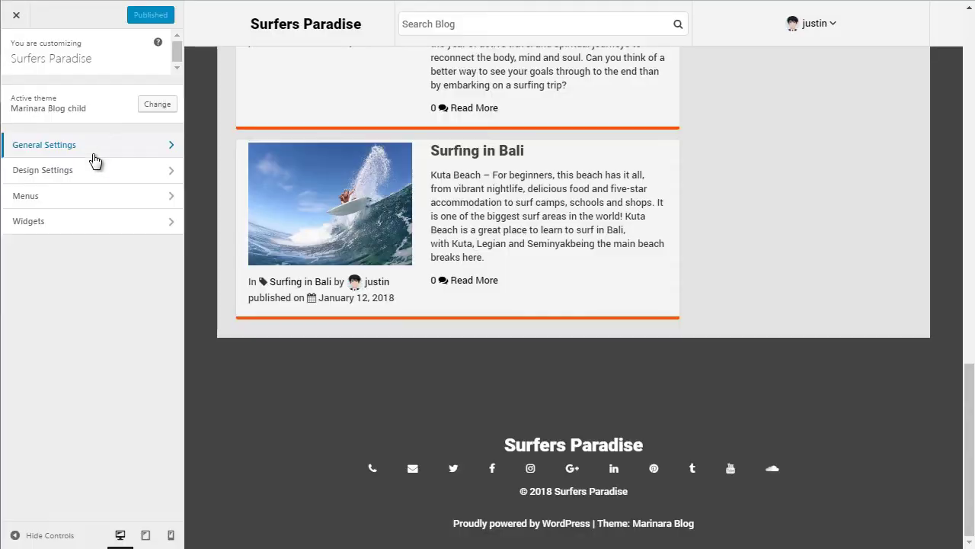
click(109, 179)
scroll(532, 354, up, 10)
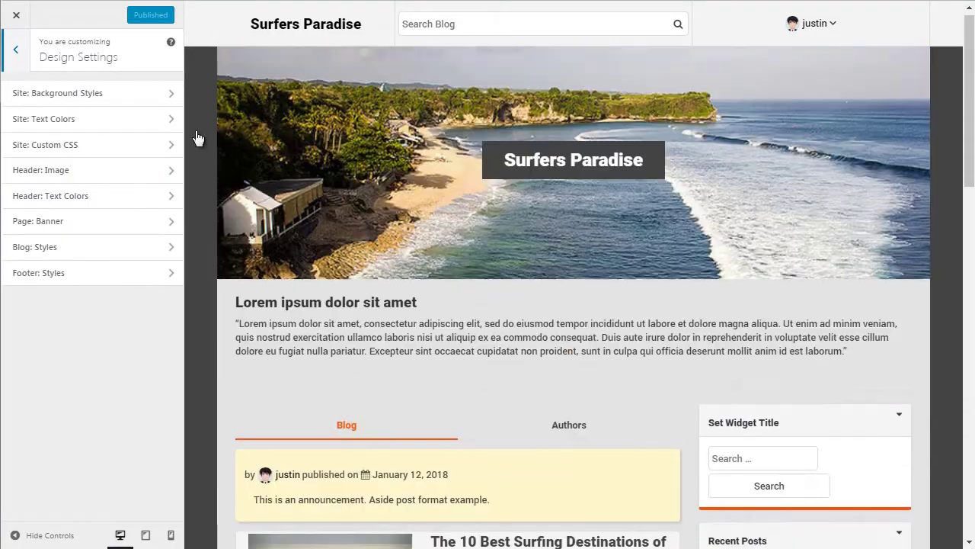
click(142, 95)
click(53, 189)
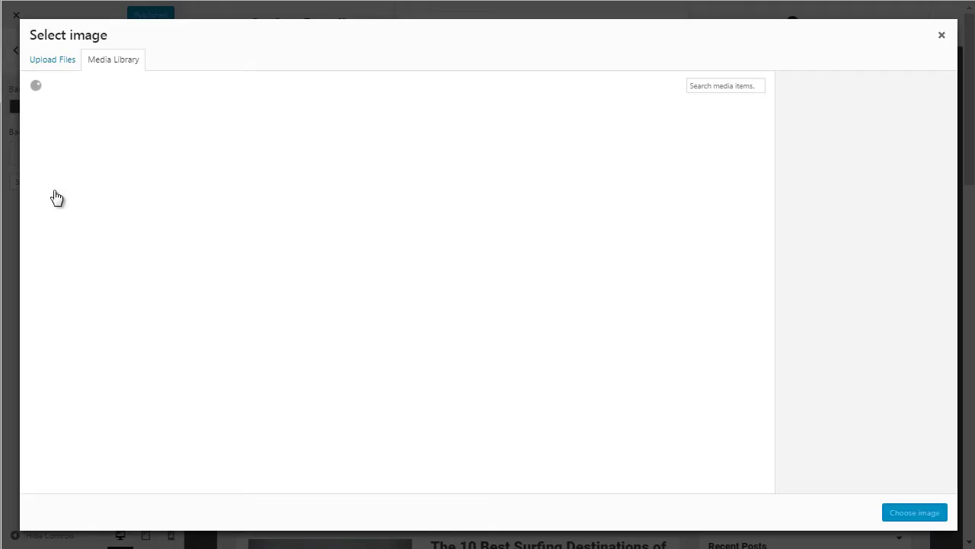
click(157, 148)
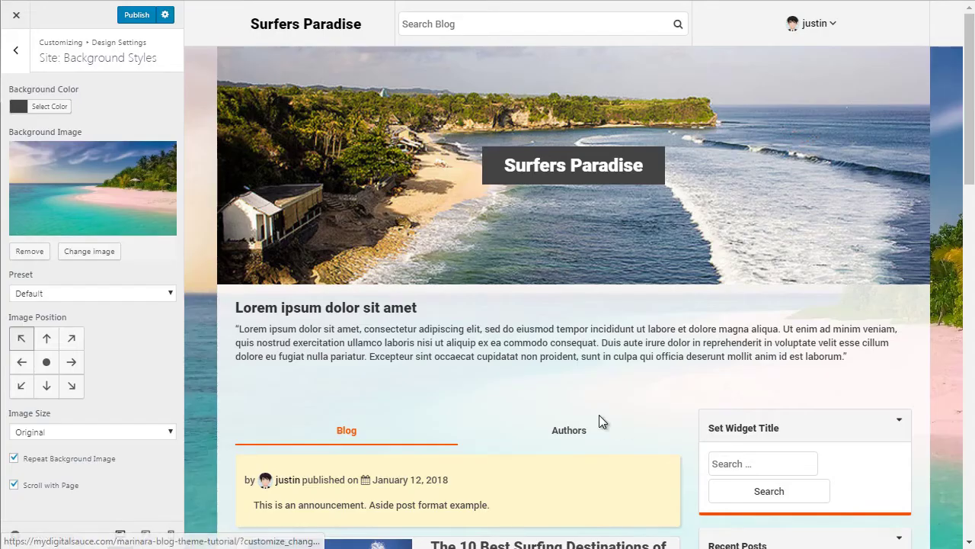
Set the site background image preset to Fill Screen and check it along the previewed page
scroll(602, 415, down, 10)
scroll(606, 414, down, 1)
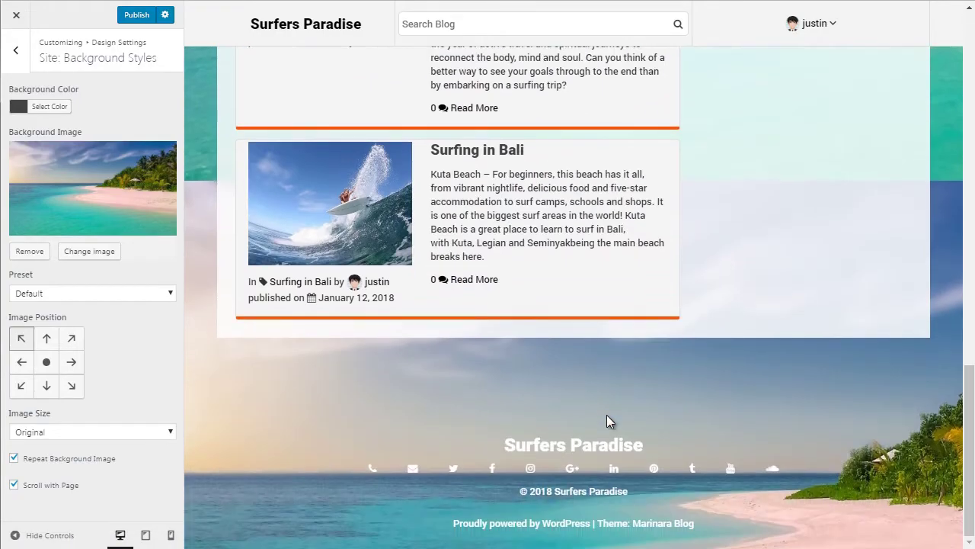
scroll(665, 390, up, 3)
scroll(665, 394, down, 3)
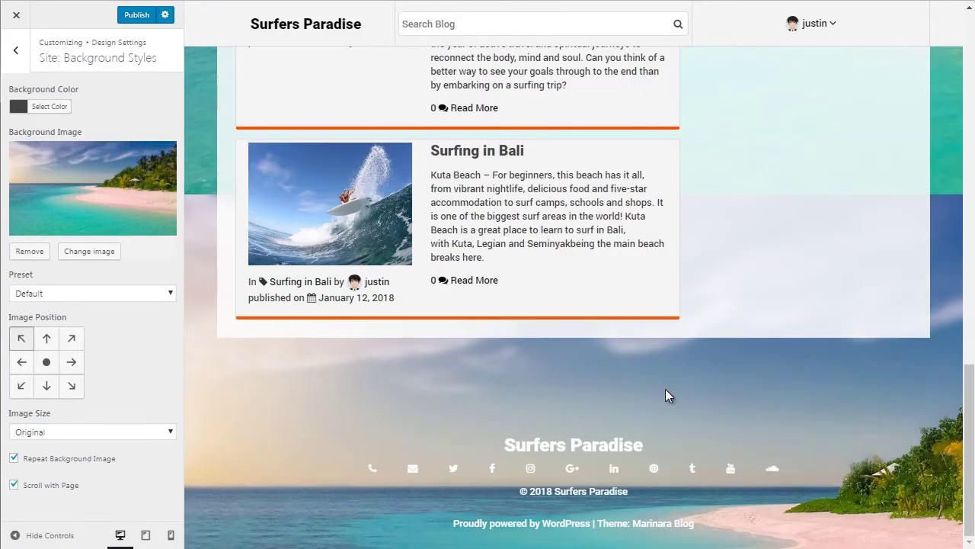
click(123, 294)
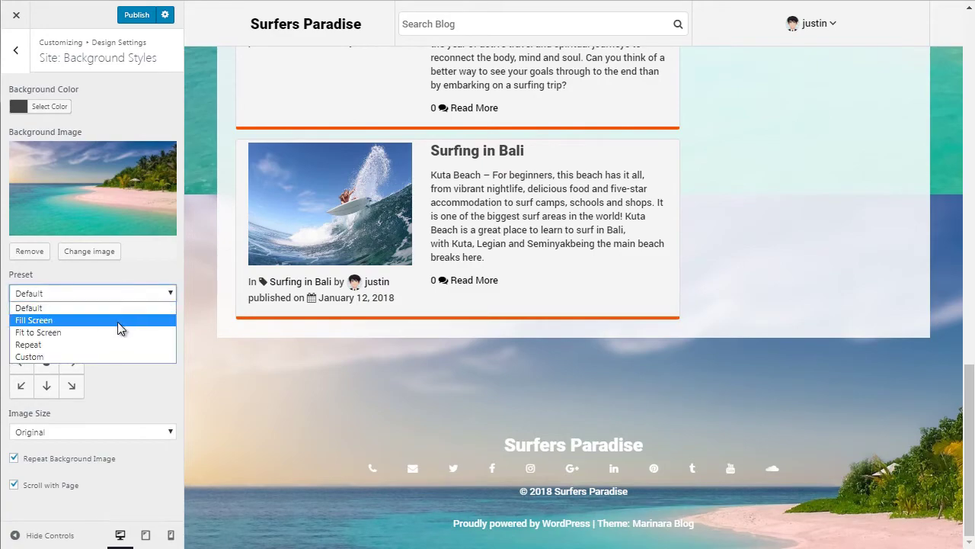
click(110, 336)
scroll(404, 446, up, 15)
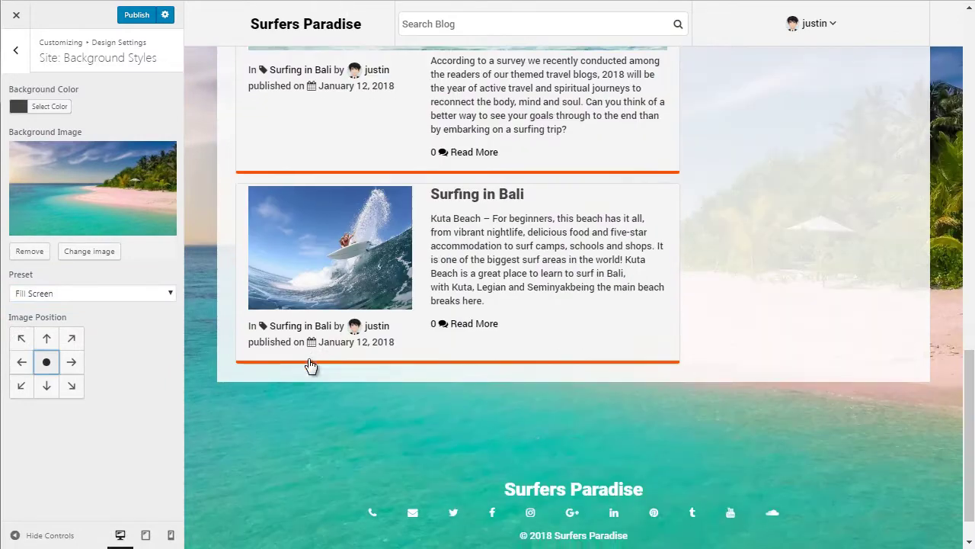
click(47, 287)
click(54, 295)
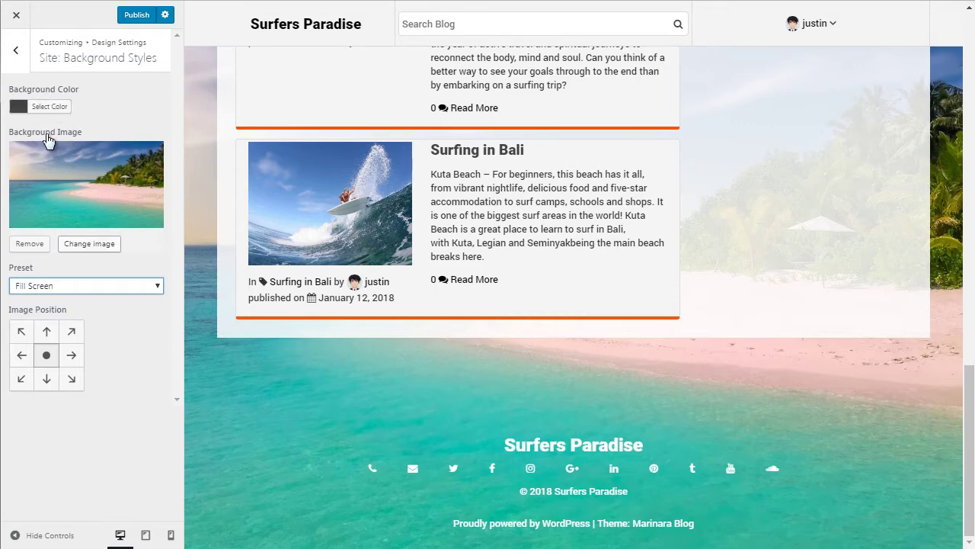
Change the site background color to turquoise #1cd5d8 and return to the design settings
click(34, 112)
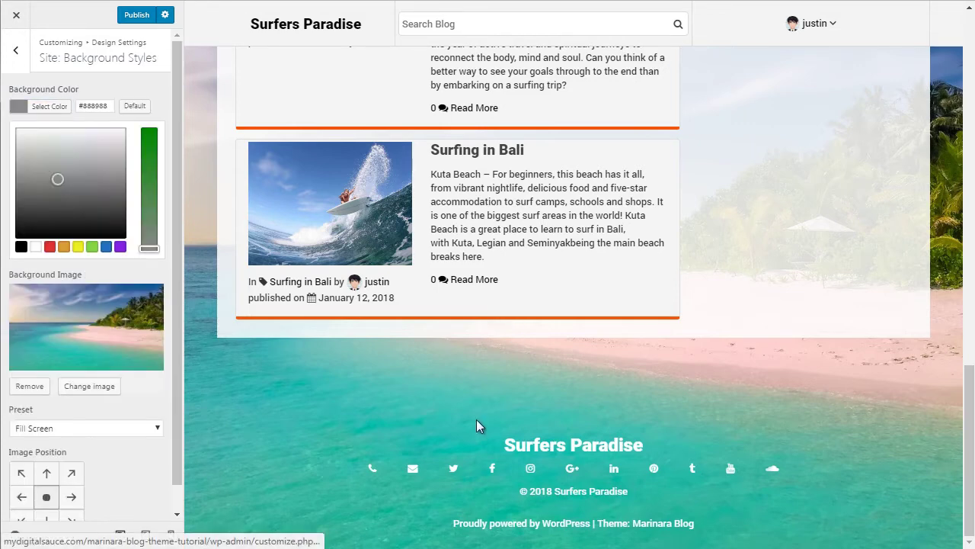
click(77, 194)
click(106, 247)
drag(84, 170, 71, 144)
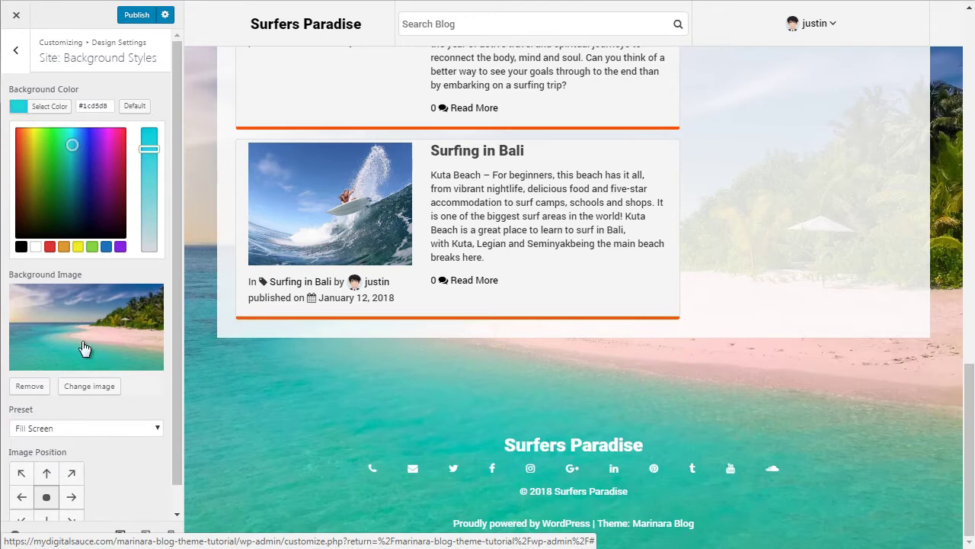
click(24, 58)
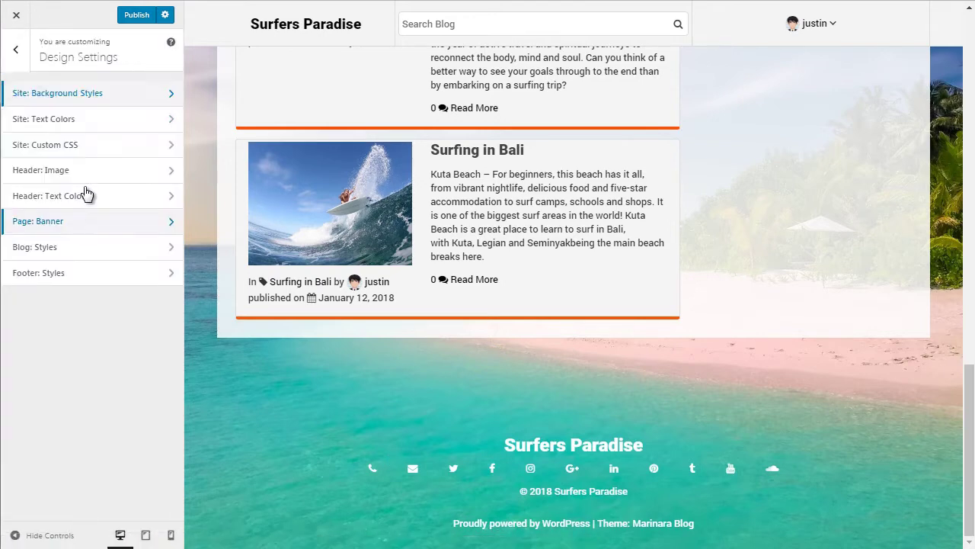
Set the site's secondary text color to blue #005ad1 and the primary text color to dark navy #09273a
click(95, 130)
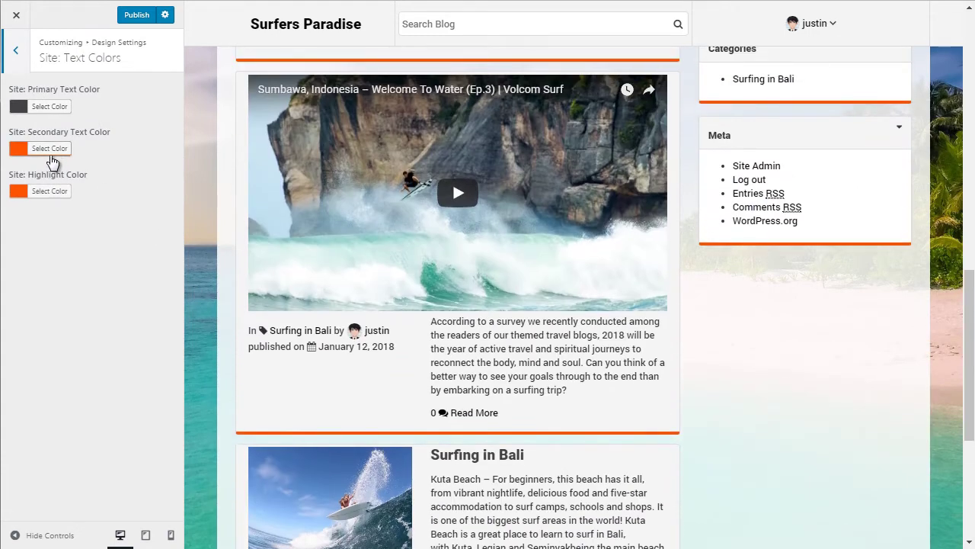
click(50, 148)
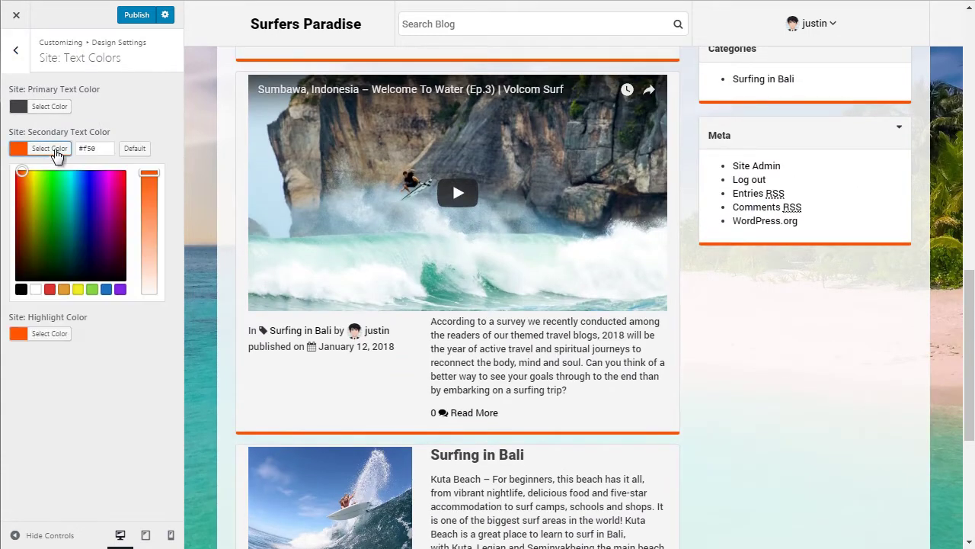
click(82, 190)
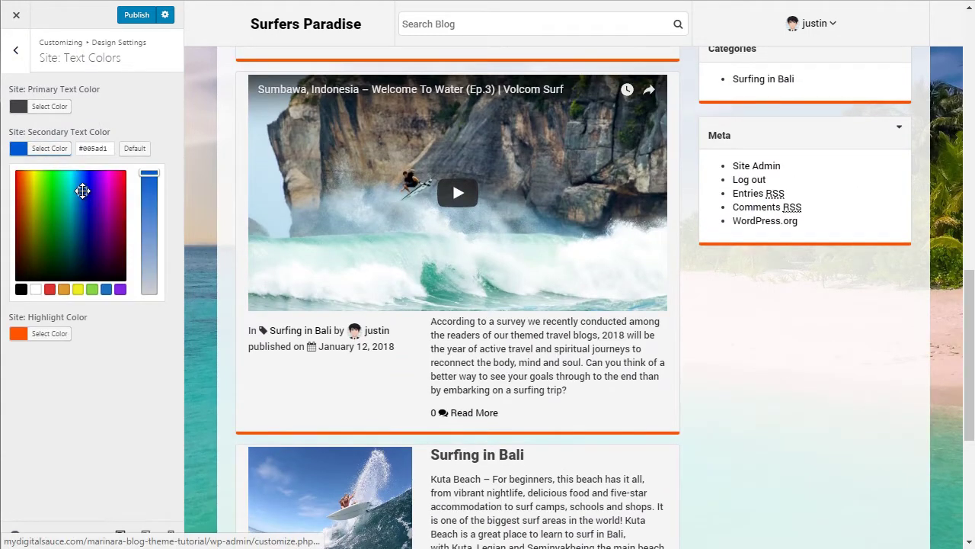
click(61, 112)
click(106, 246)
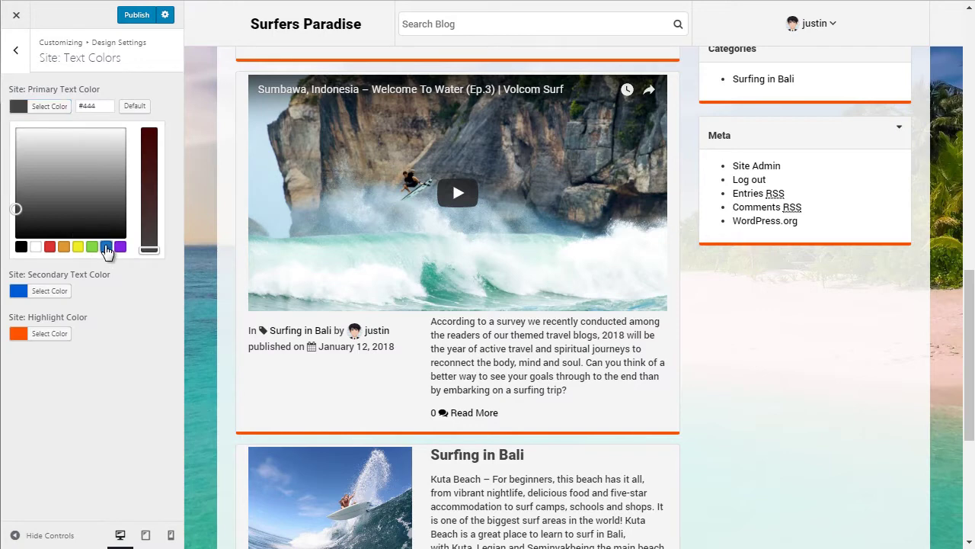
click(79, 211)
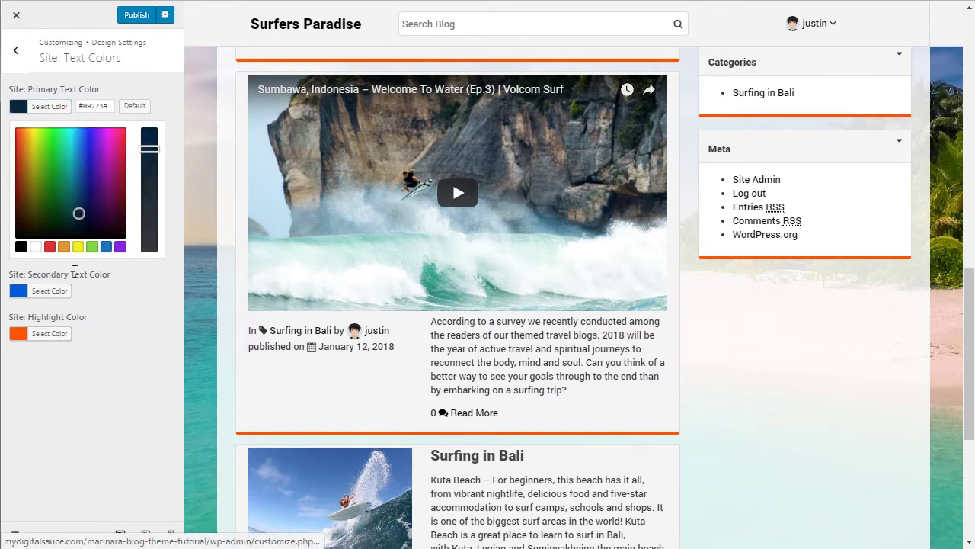
Set the site highlight color to green #00d85d and check the home page preview
click(32, 336)
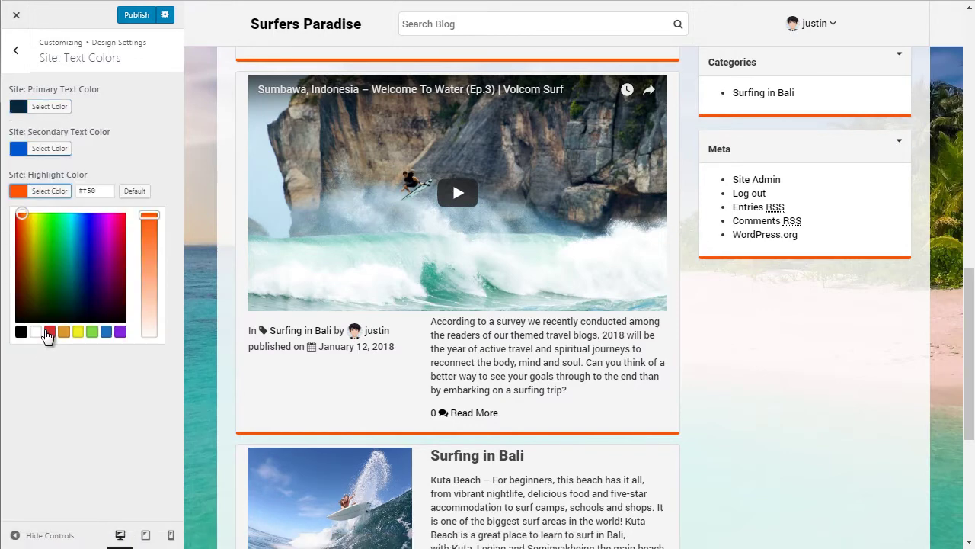
click(67, 221)
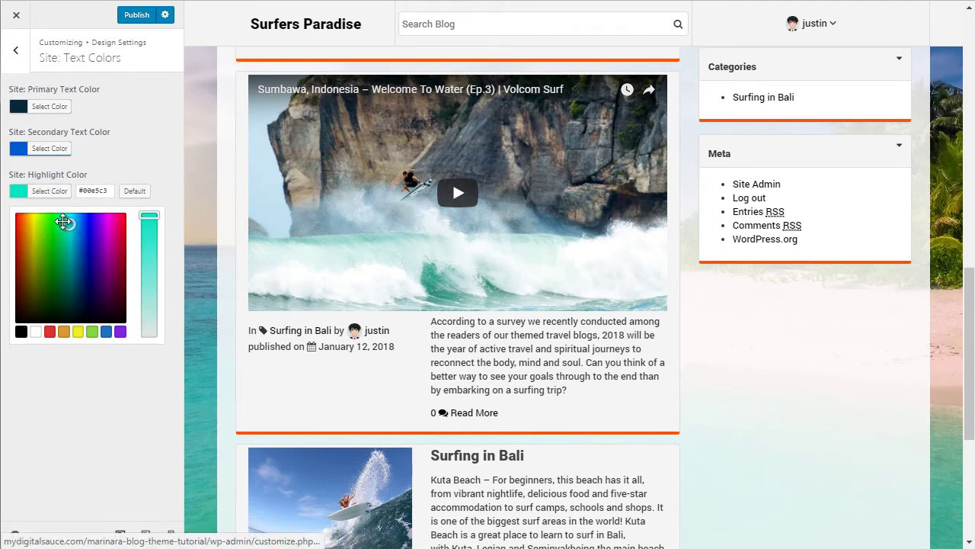
drag(63, 222, 61, 230)
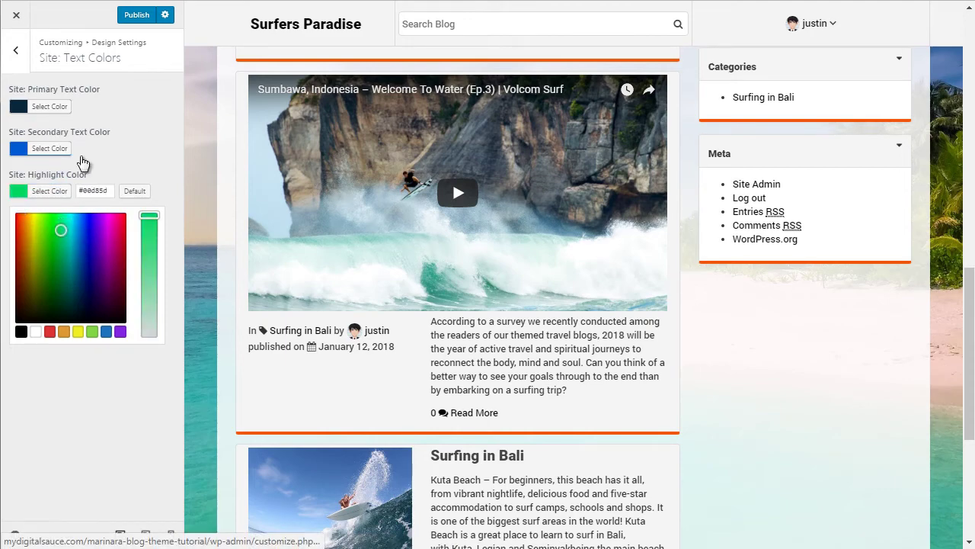
scroll(647, 315, up, 10)
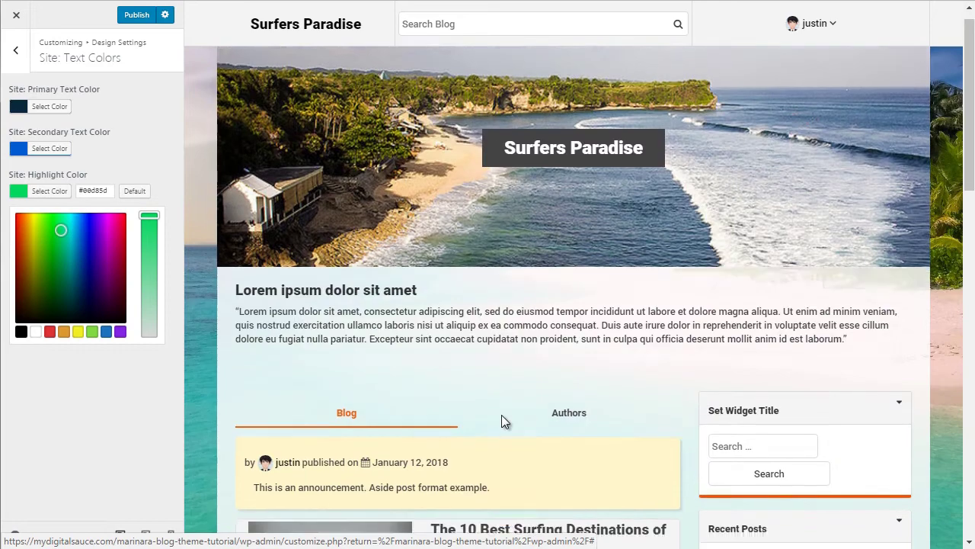
scroll(502, 414, down, 3)
scroll(445, 395, up, 4)
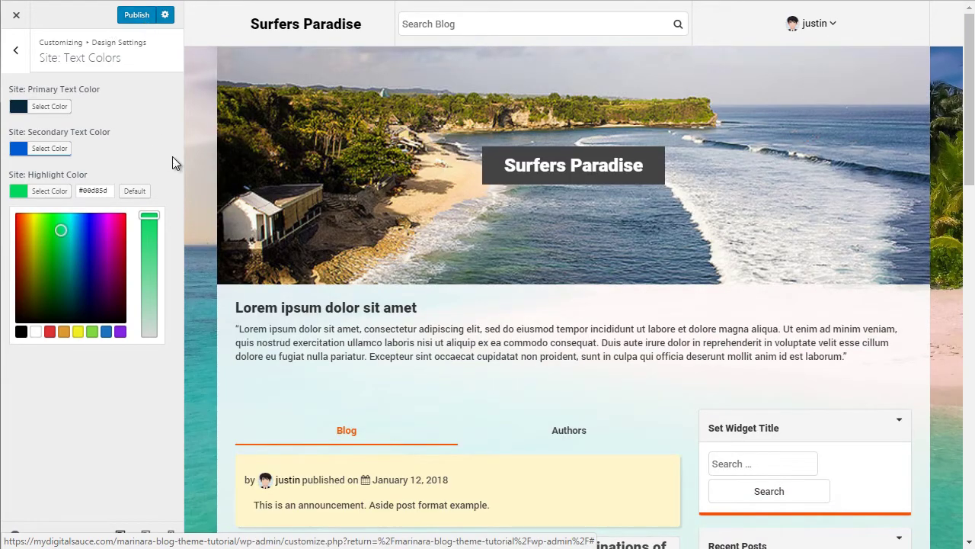
View the site-wide custom CSS field and return to the design settings without adding code
click(14, 51)
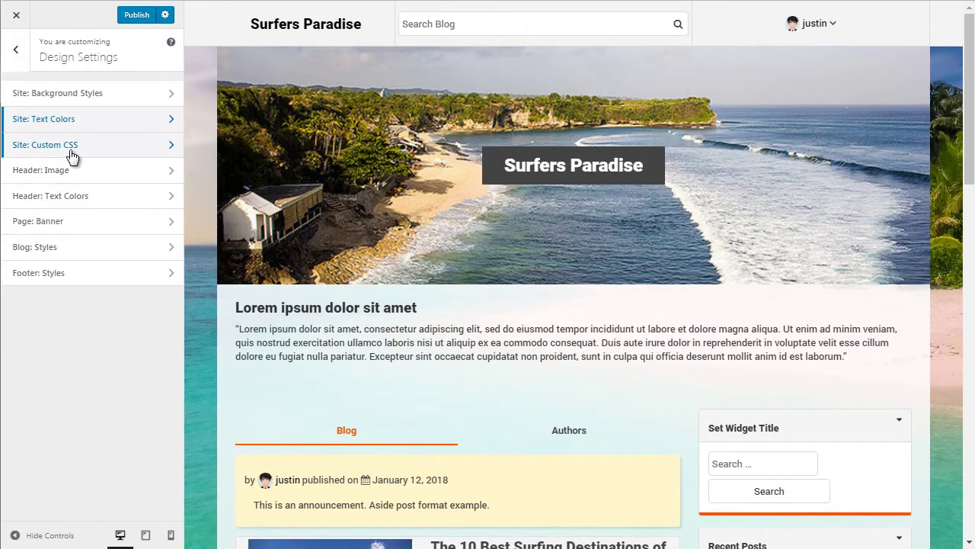
click(71, 156)
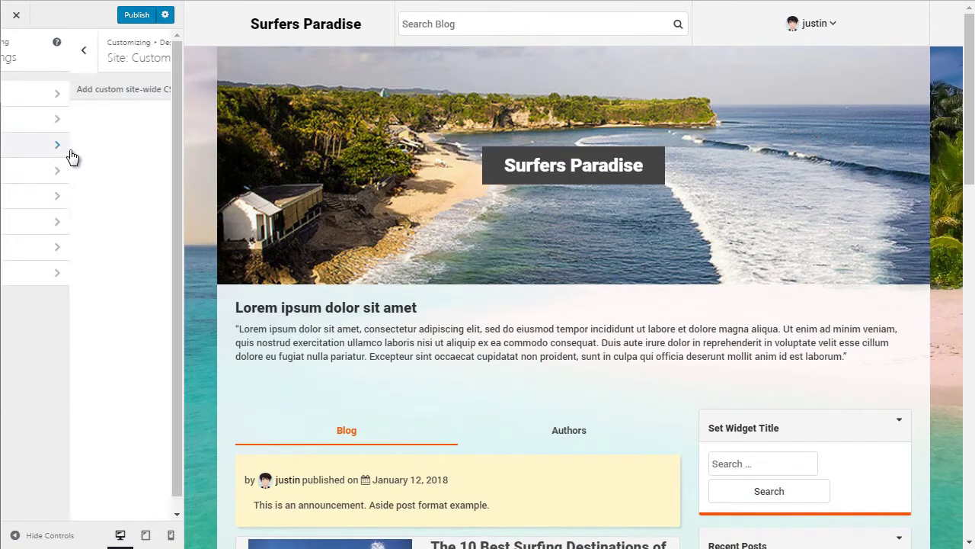
click(144, 219)
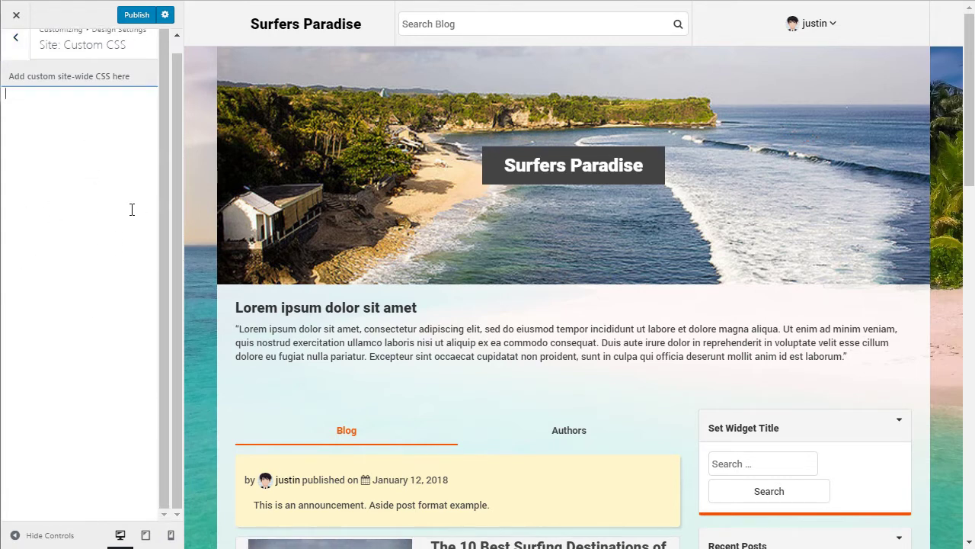
scroll(116, 216, up, 1)
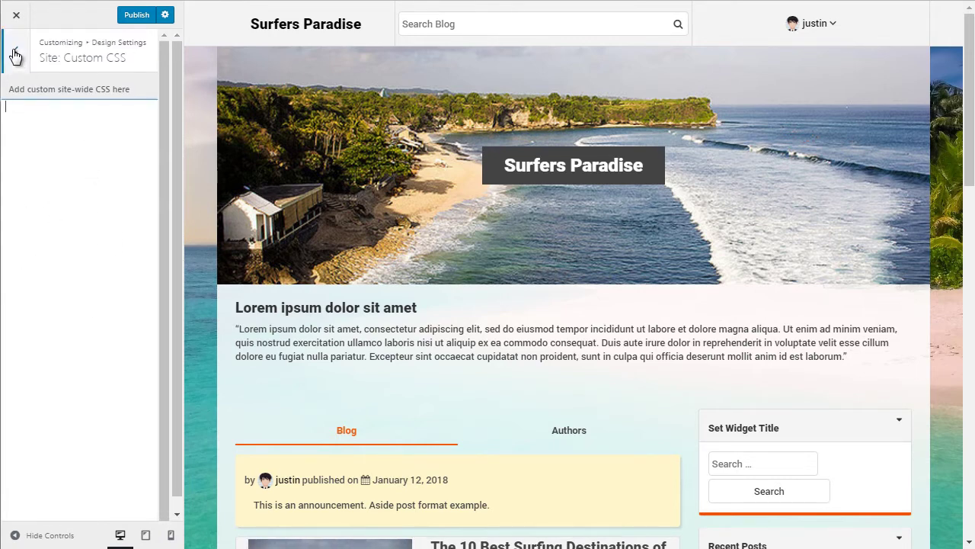
click(15, 53)
Check the recommended header image size and add the round ASP surfing logo as the cropped header image
click(80, 174)
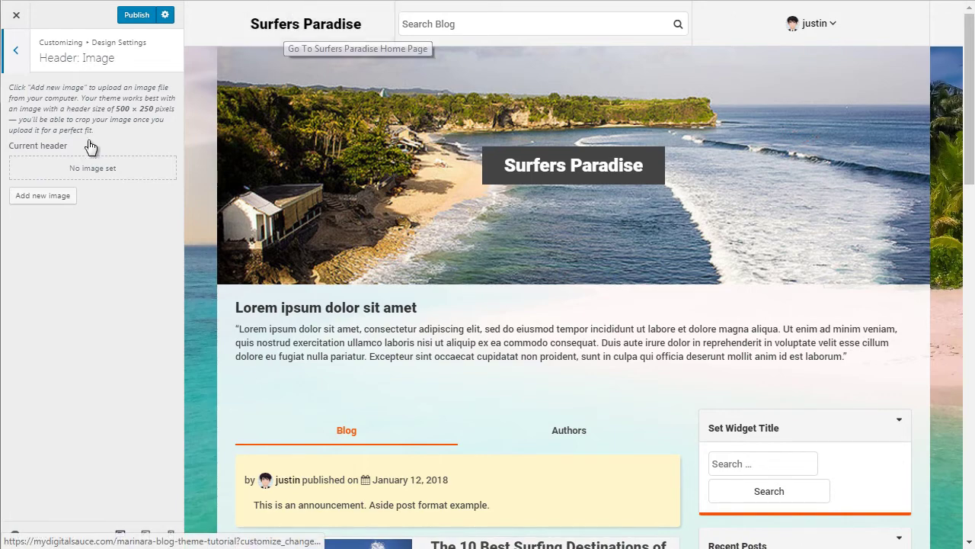
drag(116, 108, 154, 109)
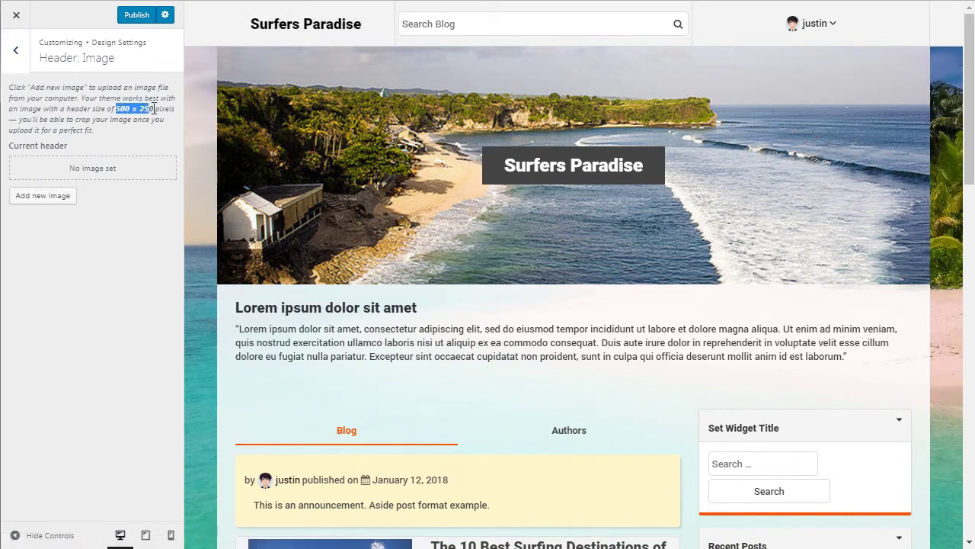
click(56, 195)
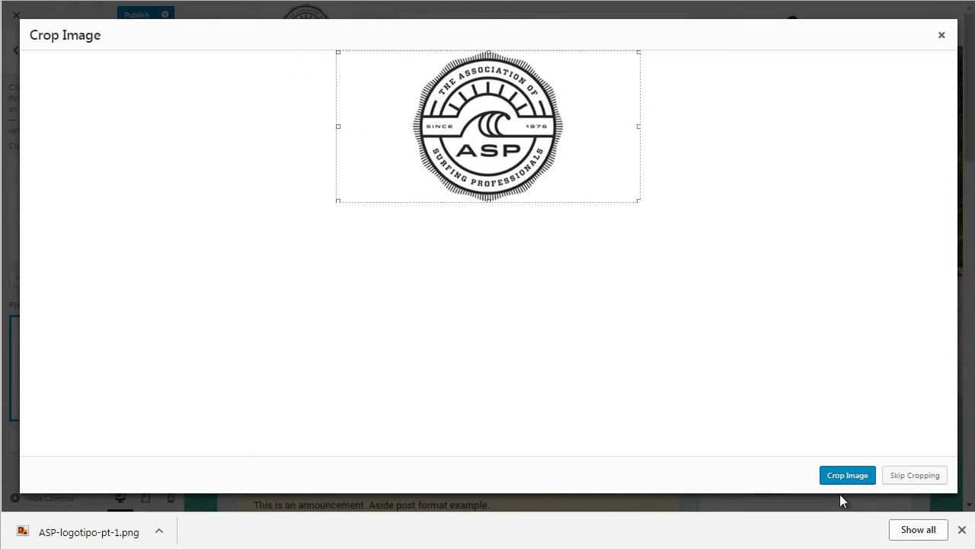
click(849, 477)
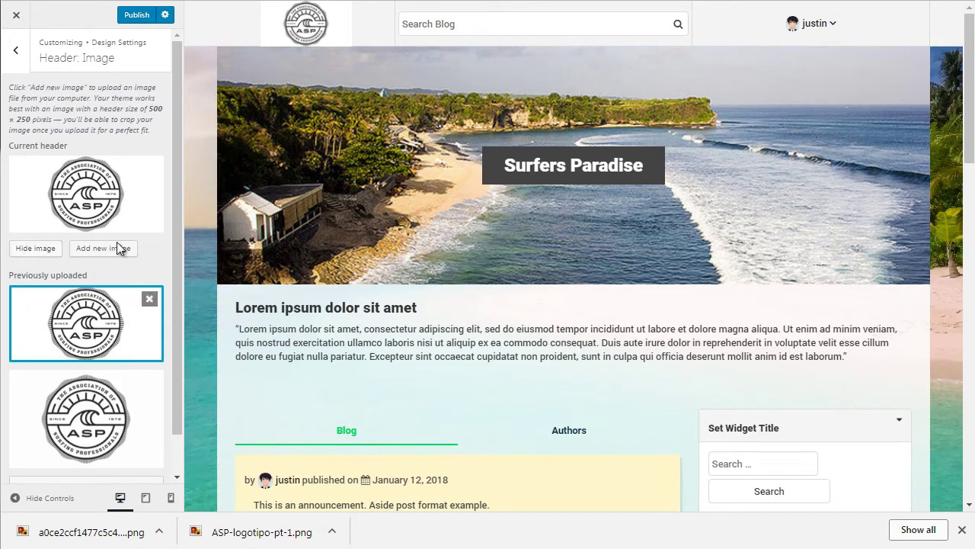
Upload ripcurl.png as a new header image and crop it using the full suggested area
click(84, 255)
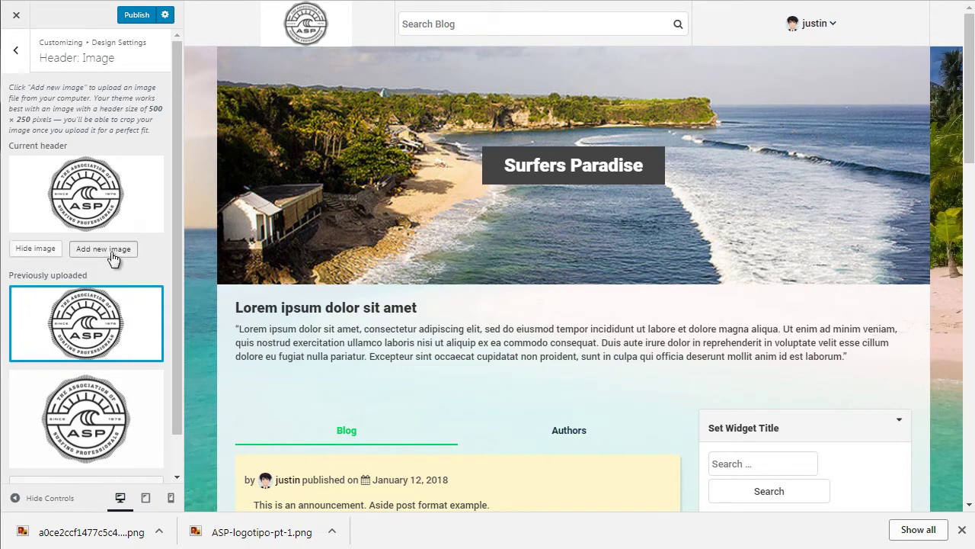
click(51, 59)
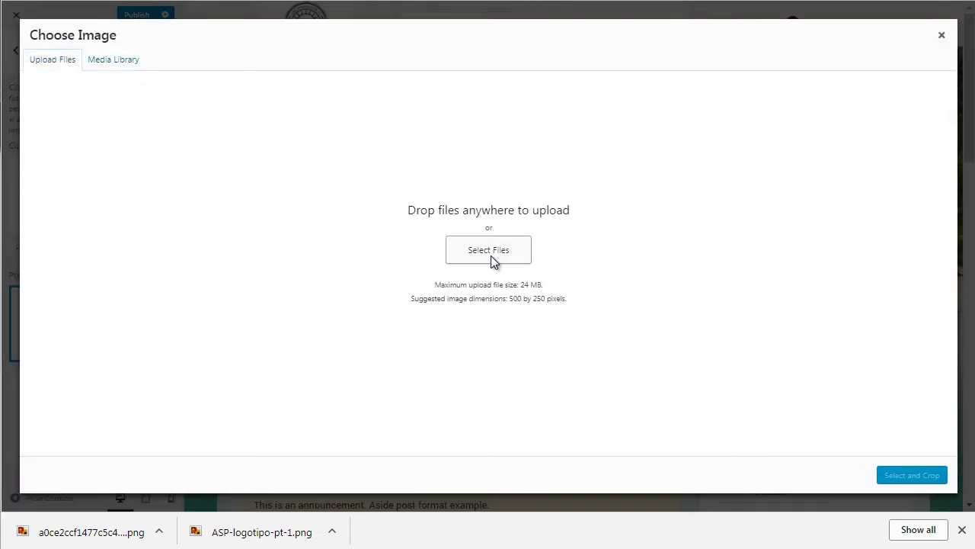
click(491, 254)
double_click(539, 87)
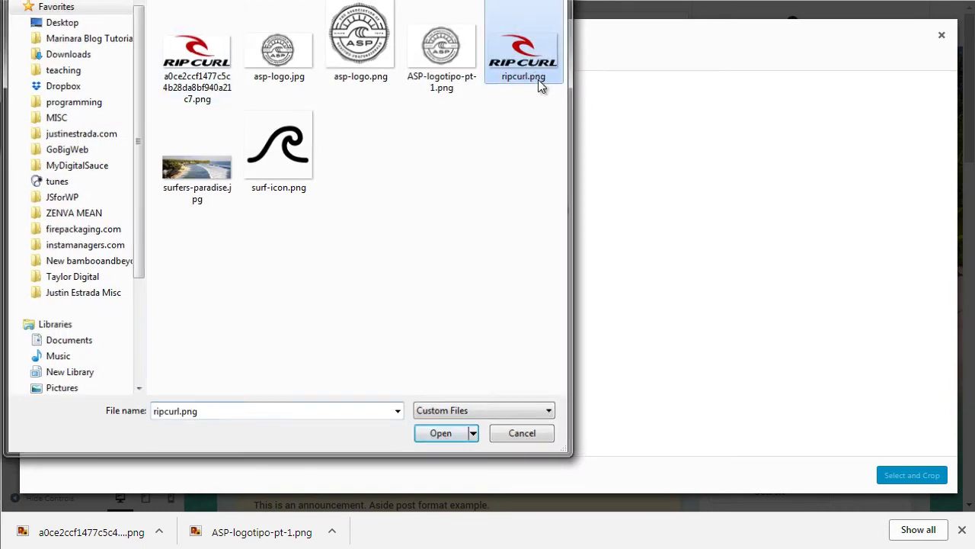
click(900, 476)
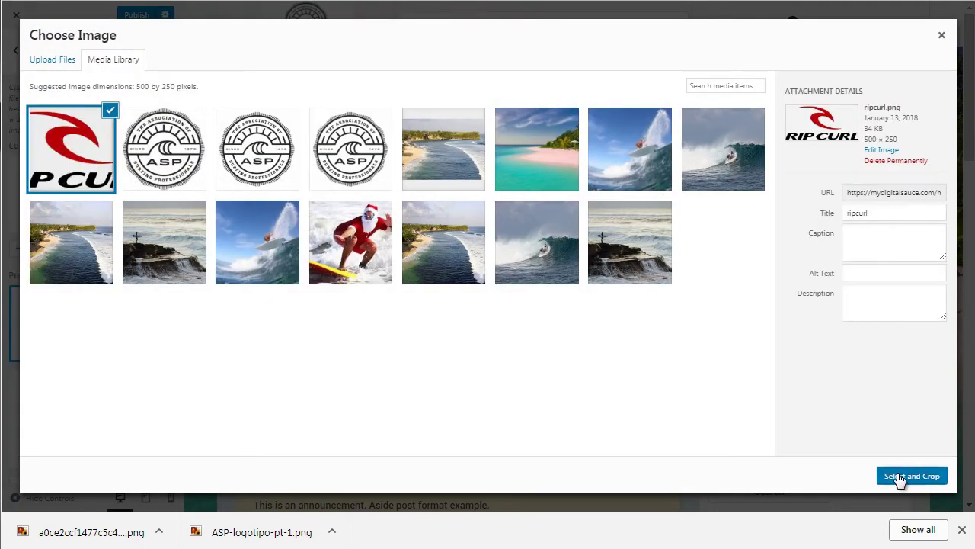
click(847, 475)
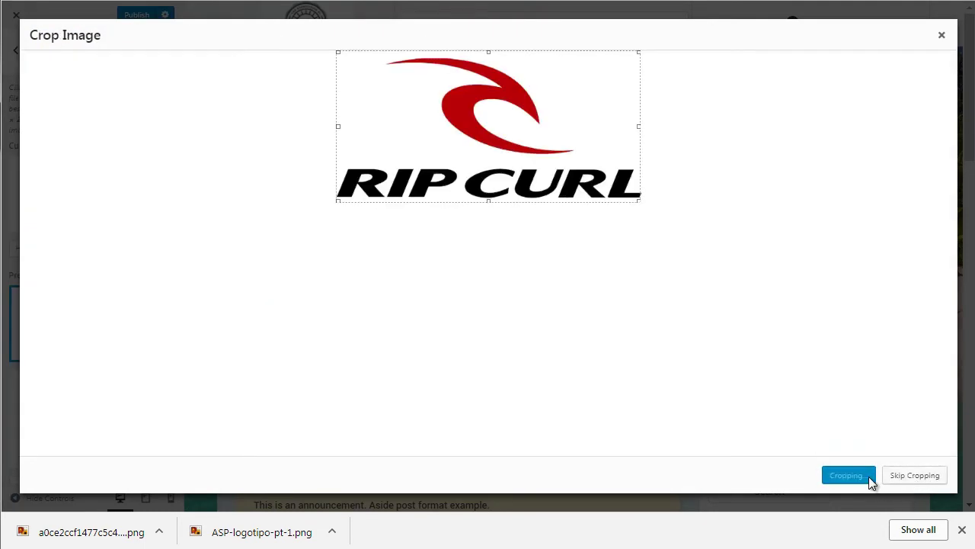
Review the home page preview from header to footer with the Rip Curl logo as the header image
scroll(740, 161, down, 5)
scroll(740, 161, down, 3)
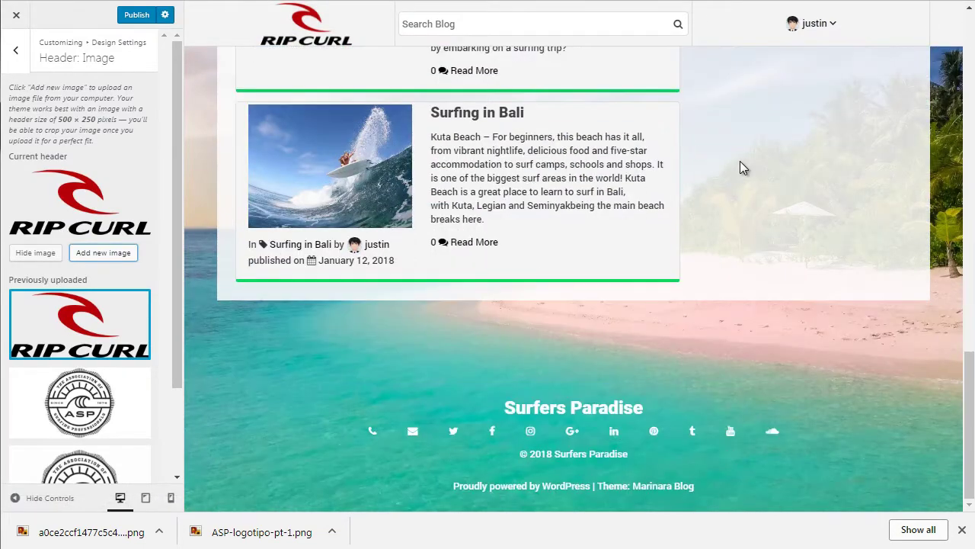
scroll(428, 392, up, 10)
scroll(427, 393, down, 12)
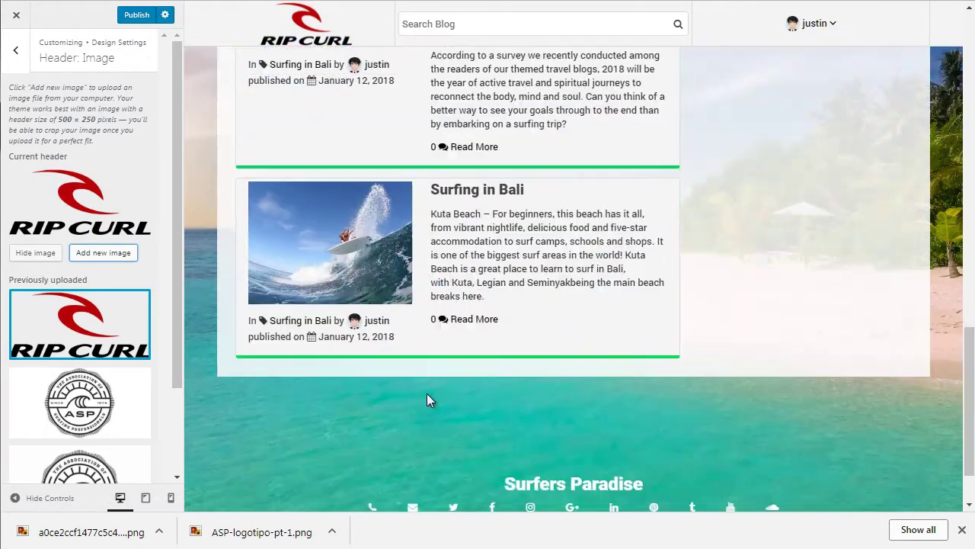
scroll(427, 394, up, 12)
scroll(427, 393, down, 2)
Set the header highlight text color to dark navy blue #080f44 and return to the design settings
click(15, 51)
click(90, 198)
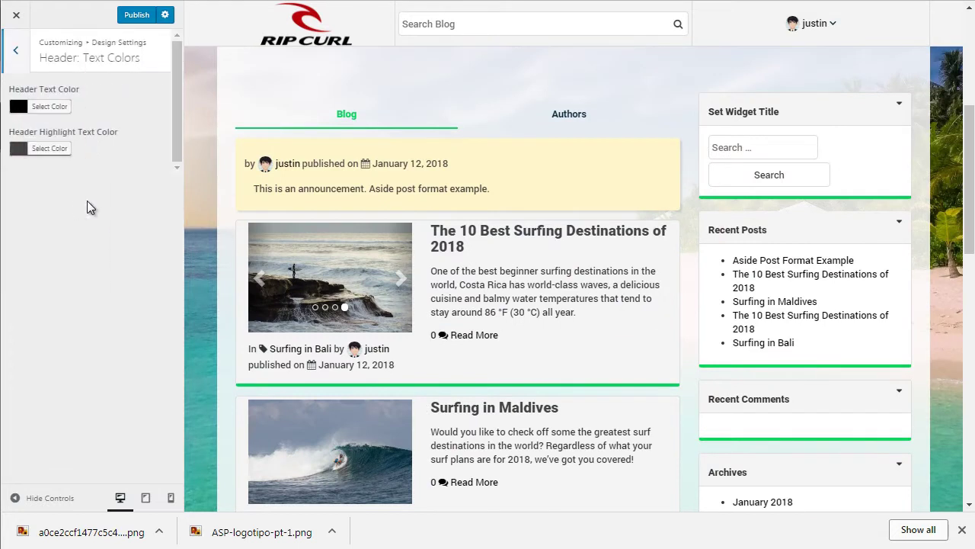
click(804, 25)
click(50, 148)
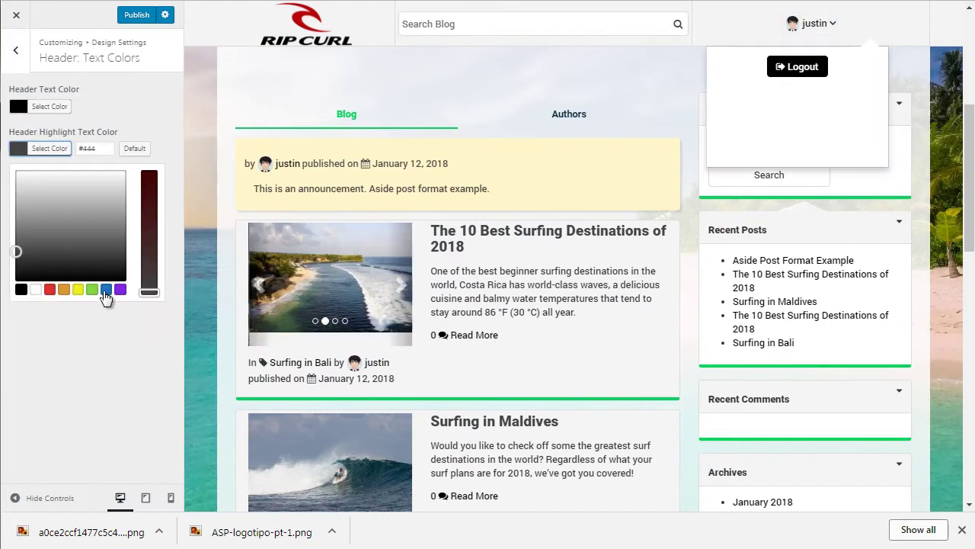
click(105, 289)
click(89, 248)
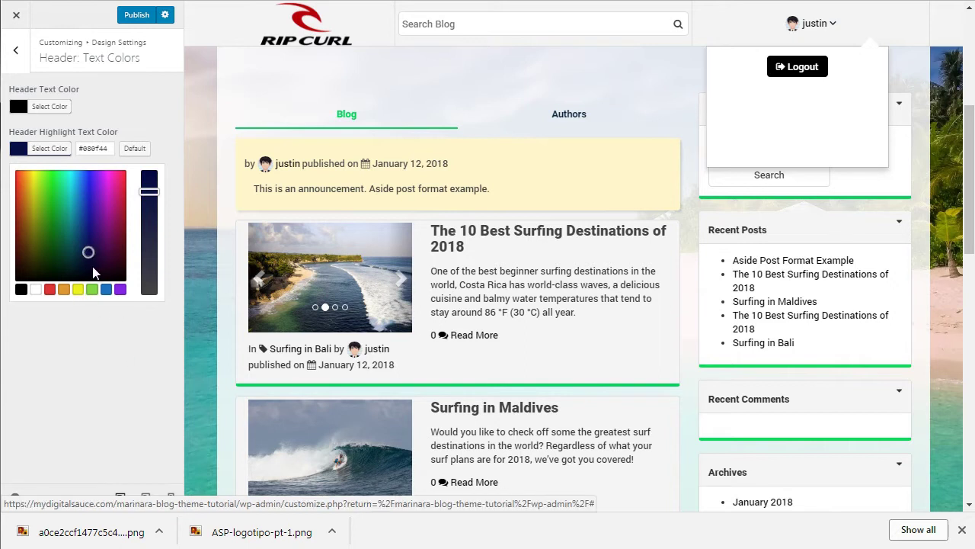
click(112, 339)
click(15, 52)
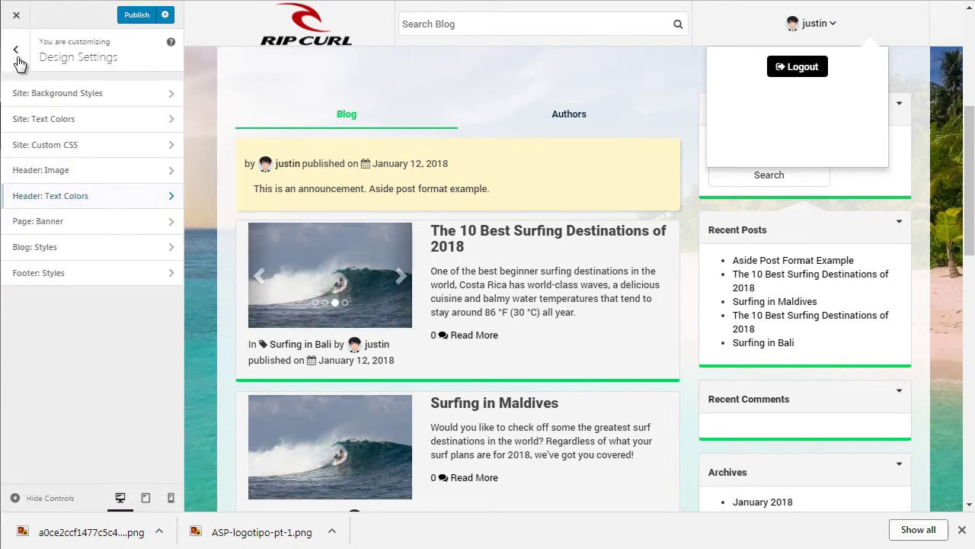
Set the page banner CTA background color to dark navy blue
click(95, 220)
click(92, 202)
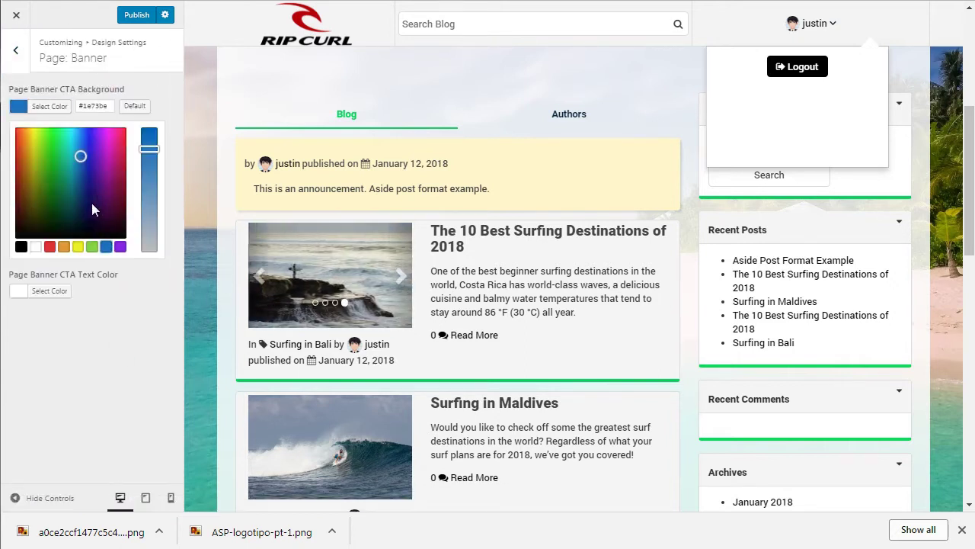
click(16, 53)
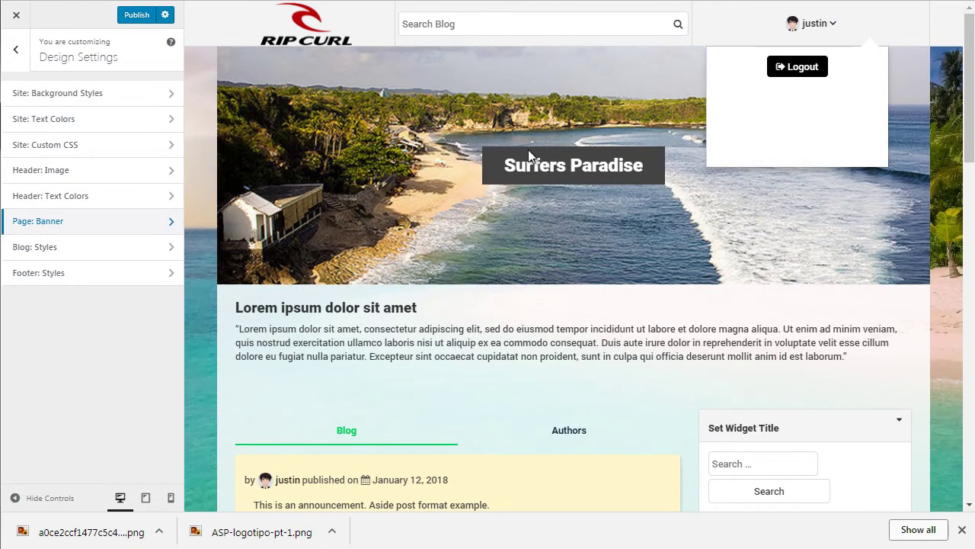
Set the blog post title color to dark navy blue in the blog styles
click(44, 249)
click(87, 219)
click(27, 53)
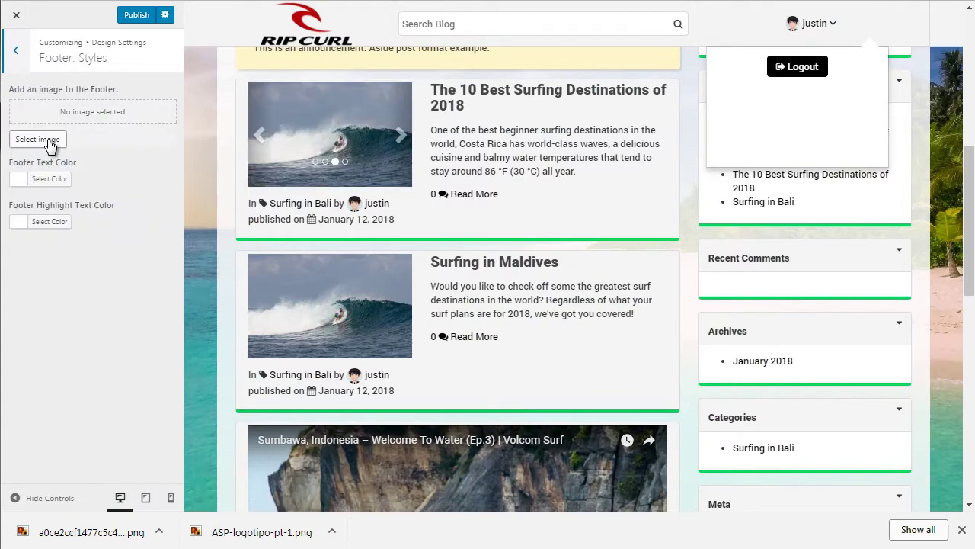
Add ripcurl.png from the media library as the footer image
click(48, 144)
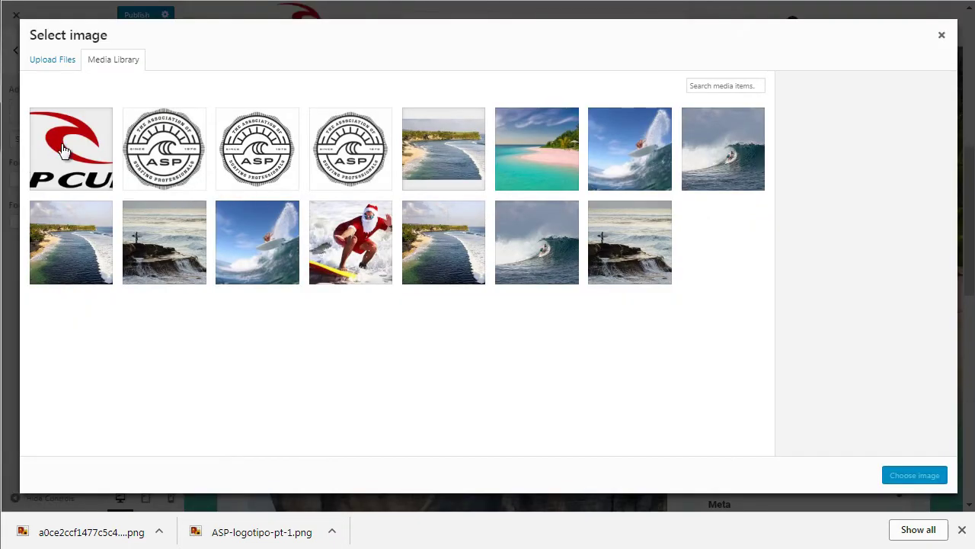
click(64, 149)
click(64, 149)
click(53, 163)
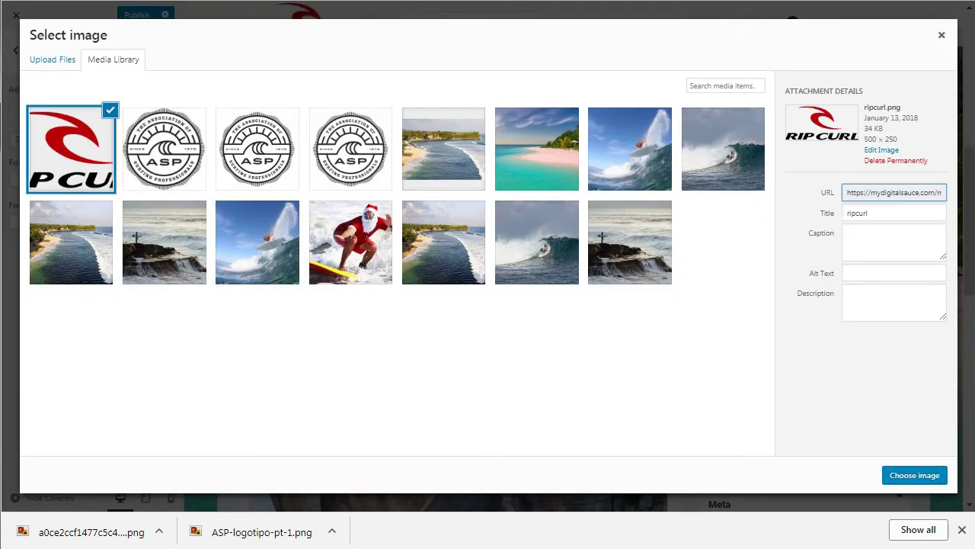
click(940, 481)
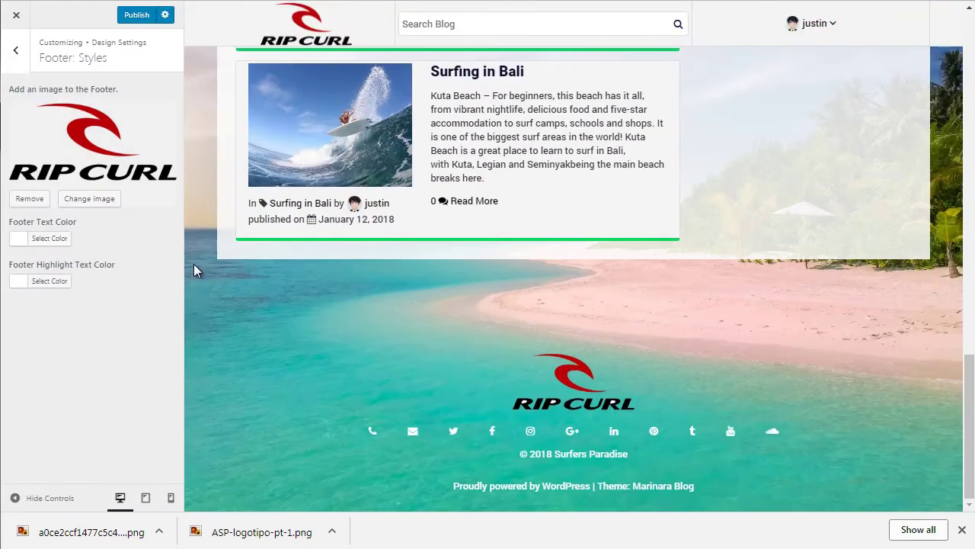
Set the footer text color to dark navy blue, publish the changes and reload the customizer
click(54, 242)
click(105, 381)
click(134, 16)
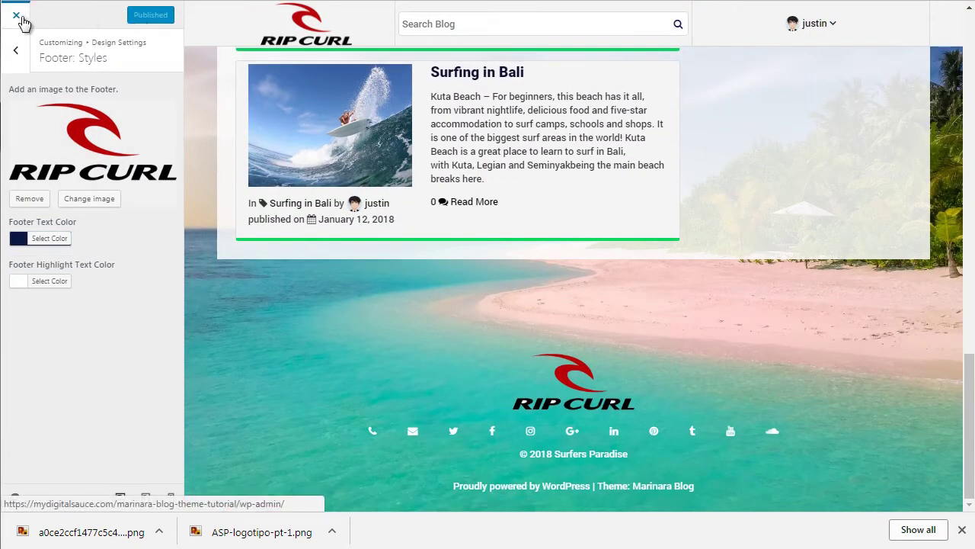
key(F5)
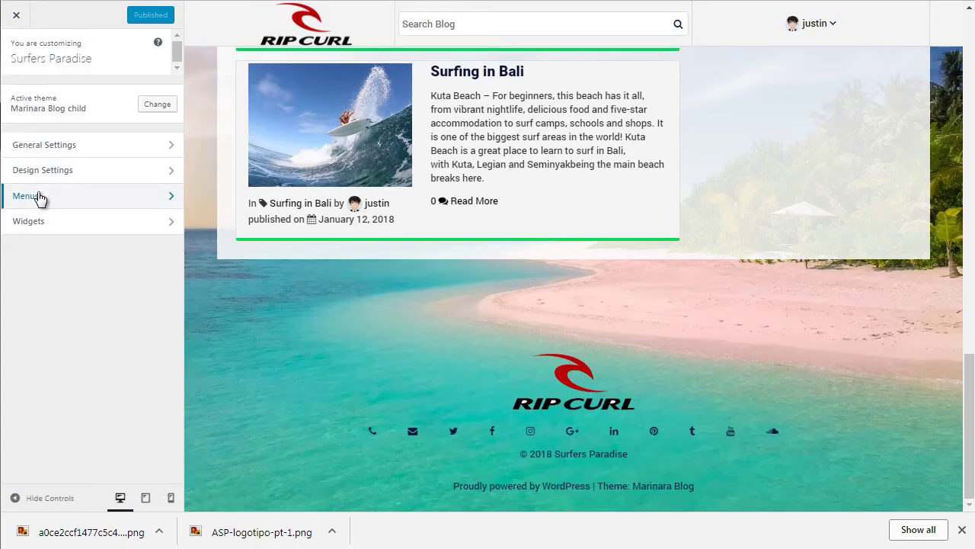
Create a new menu named Header Menu assigned to the Header Menu location
click(39, 198)
click(91, 273)
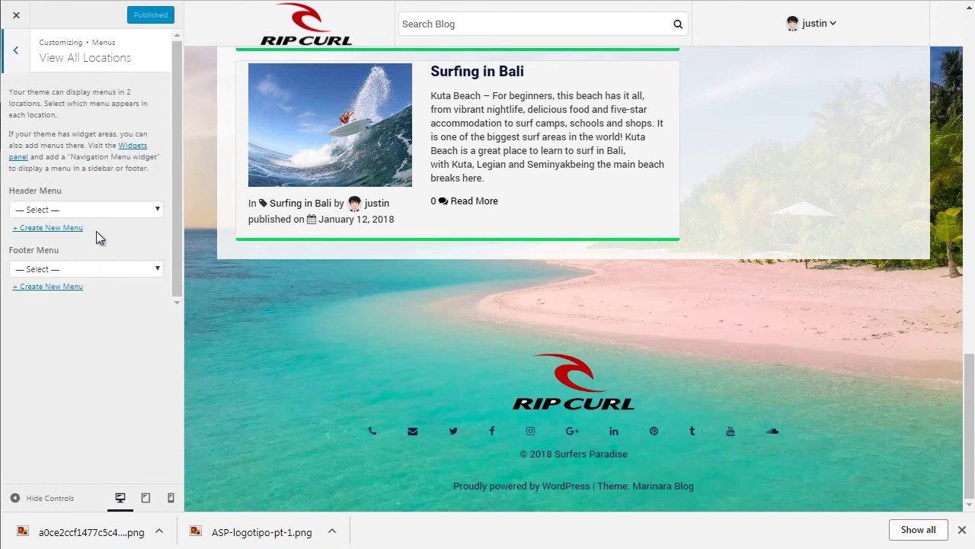
click(104, 213)
click(80, 254)
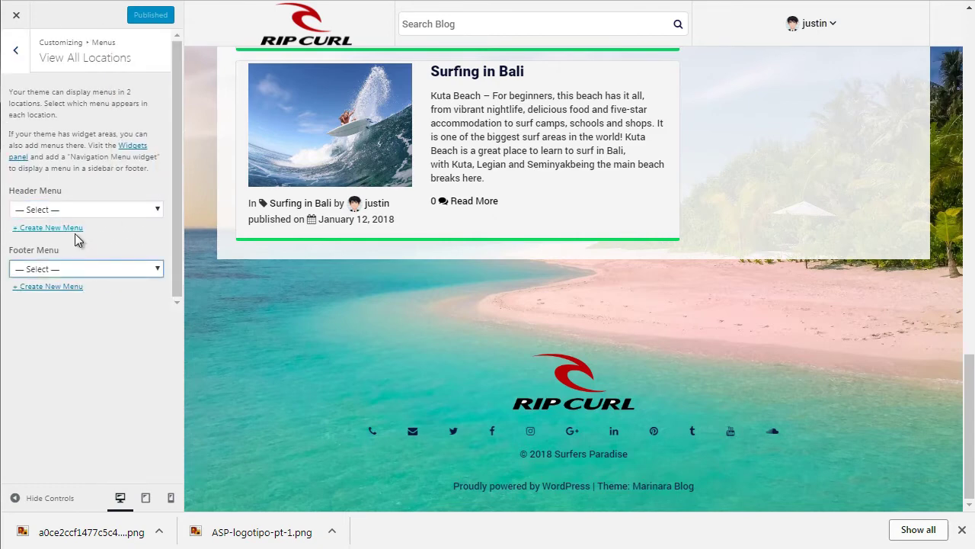
click(76, 228)
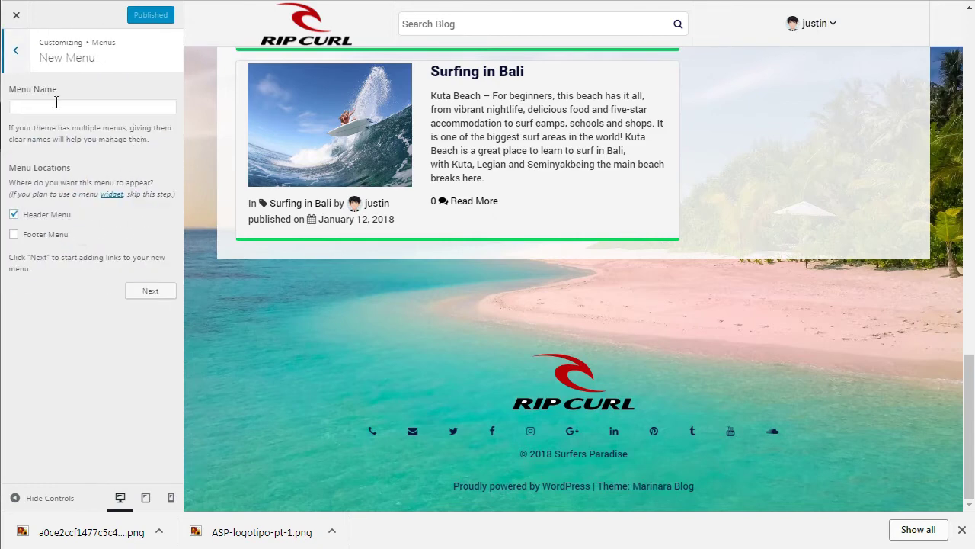
click(56, 102)
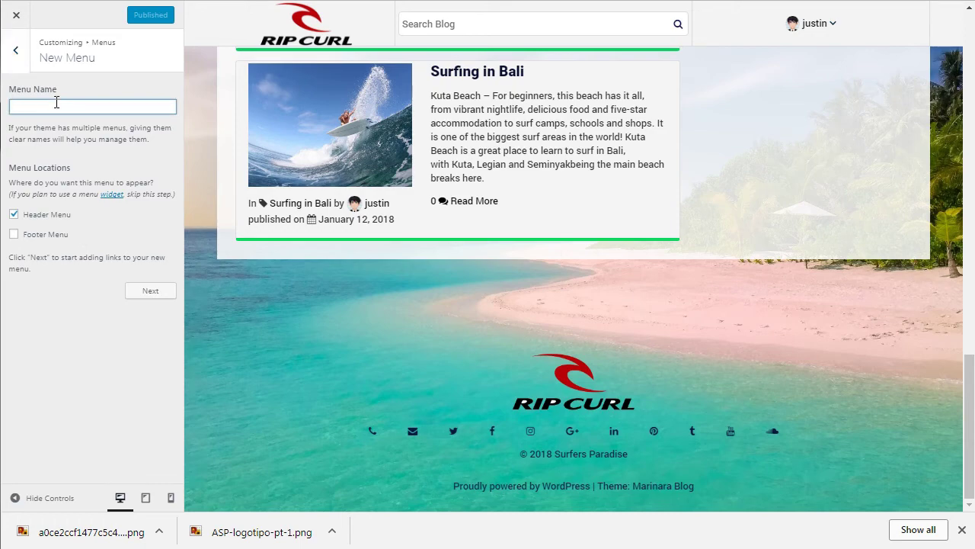
text(Header Menu)
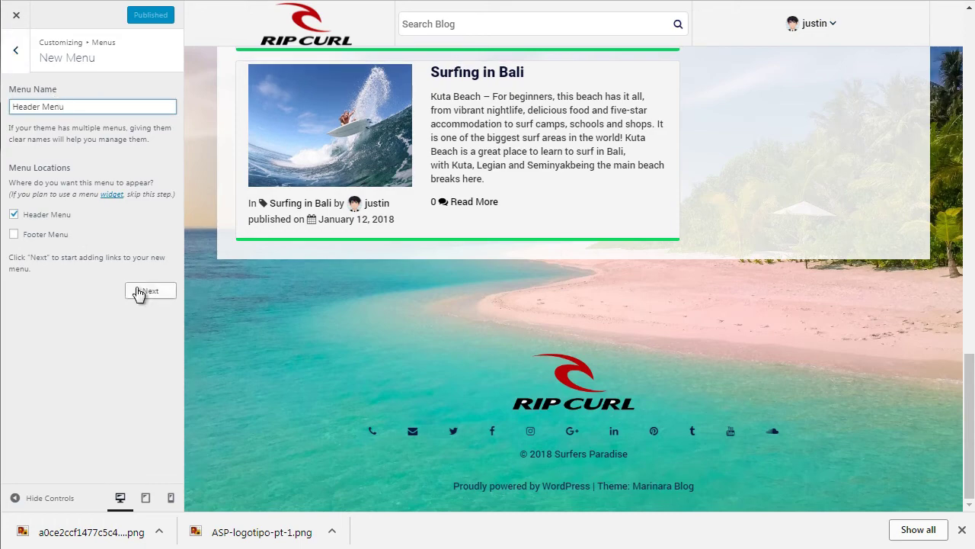
click(147, 291)
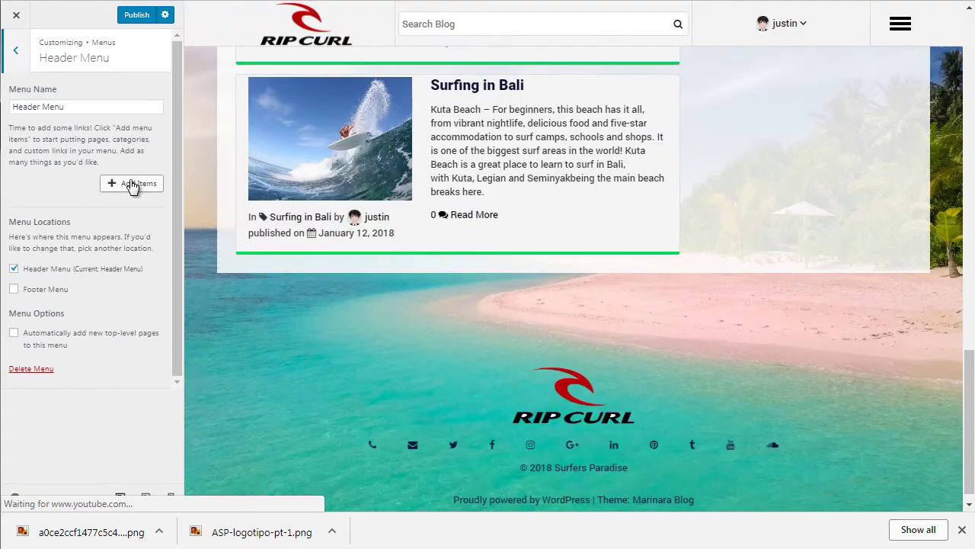
Add the Home custom link and the Blog, Home, Right Sidebar Example and Page Left Sidebar Example pages to the Header Menu
click(131, 184)
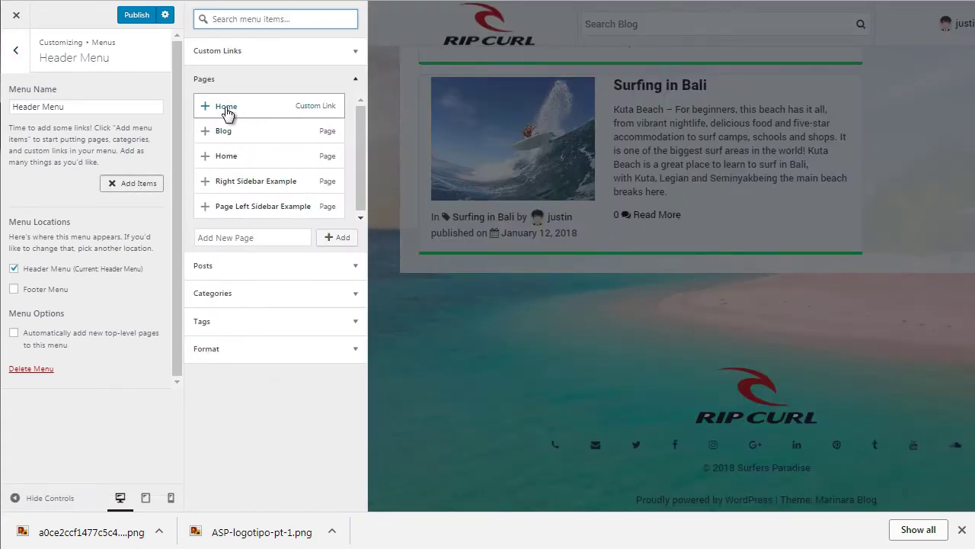
click(256, 112)
click(244, 132)
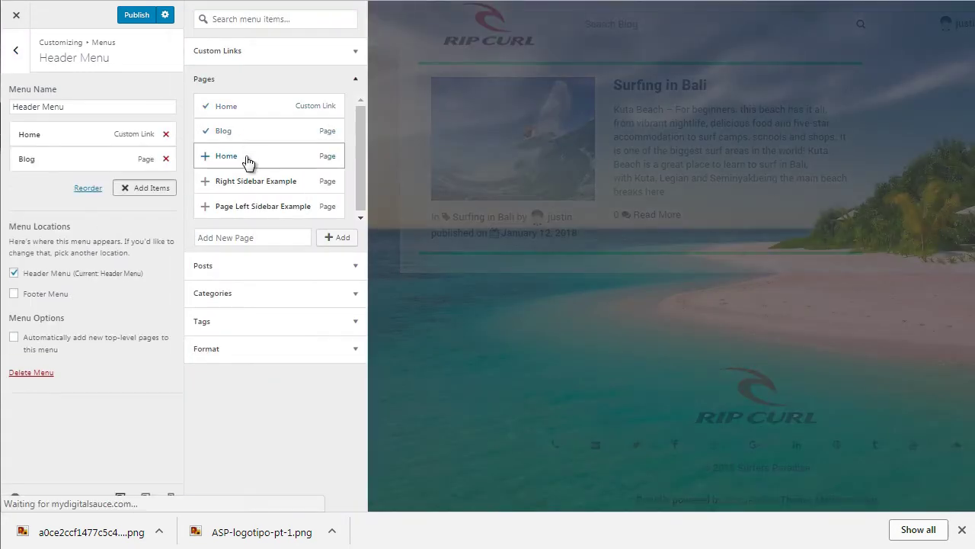
click(247, 162)
click(256, 180)
click(263, 205)
Replace both Home entries with one Home custom link at the start of the menu, and also assign the menu to the Footer Menu location
click(165, 134)
click(165, 158)
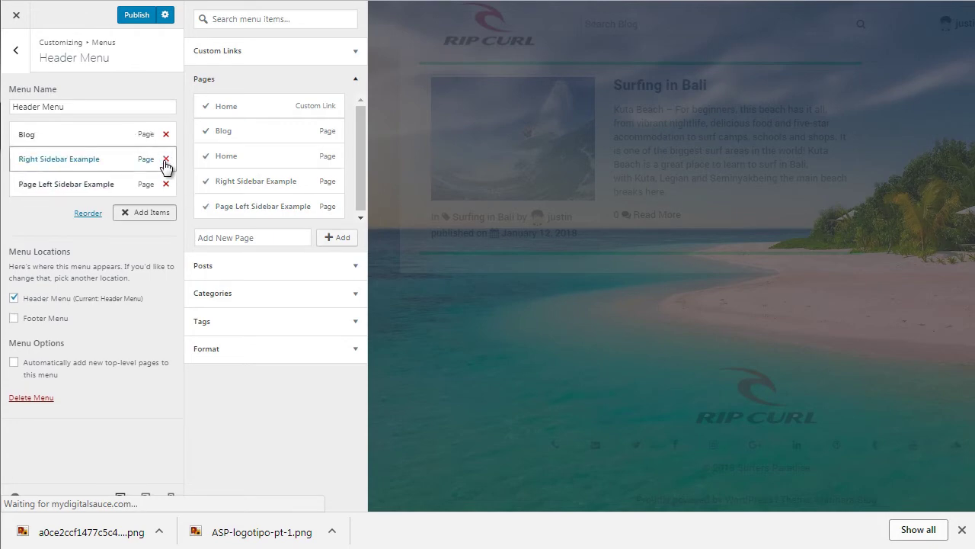
click(277, 106)
drag(34, 211, 34, 135)
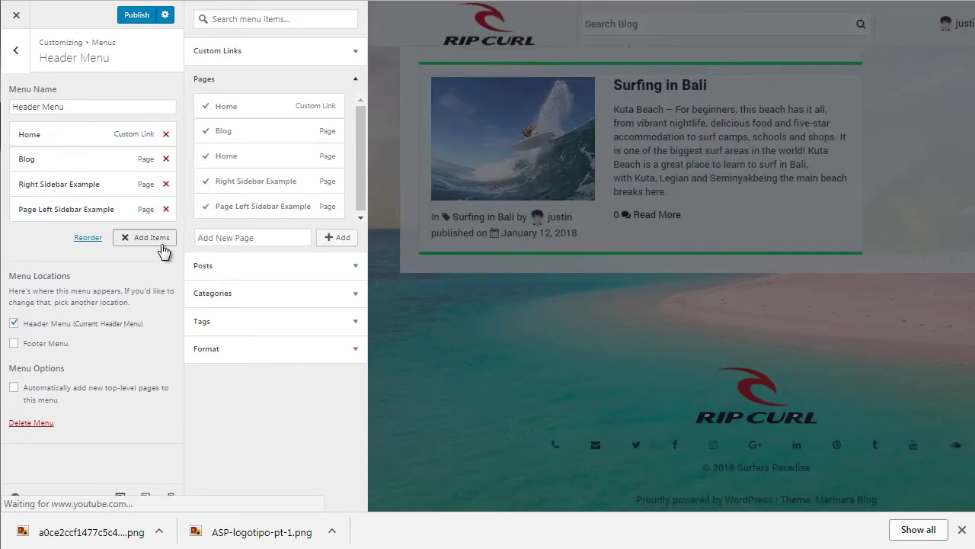
click(163, 250)
click(60, 344)
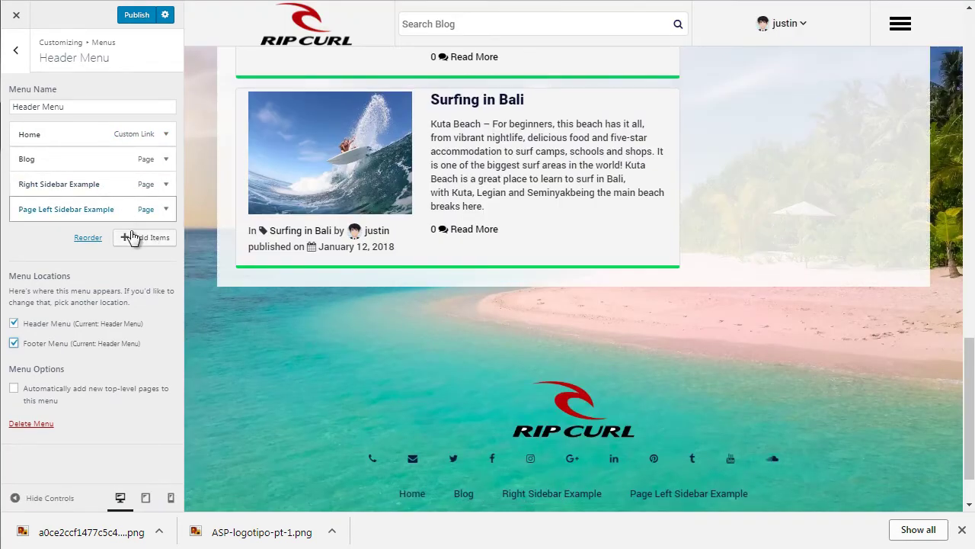
Add a Page Examples custom link with URL # as parent of the two sidebar example pages, and publish the menu
click(138, 244)
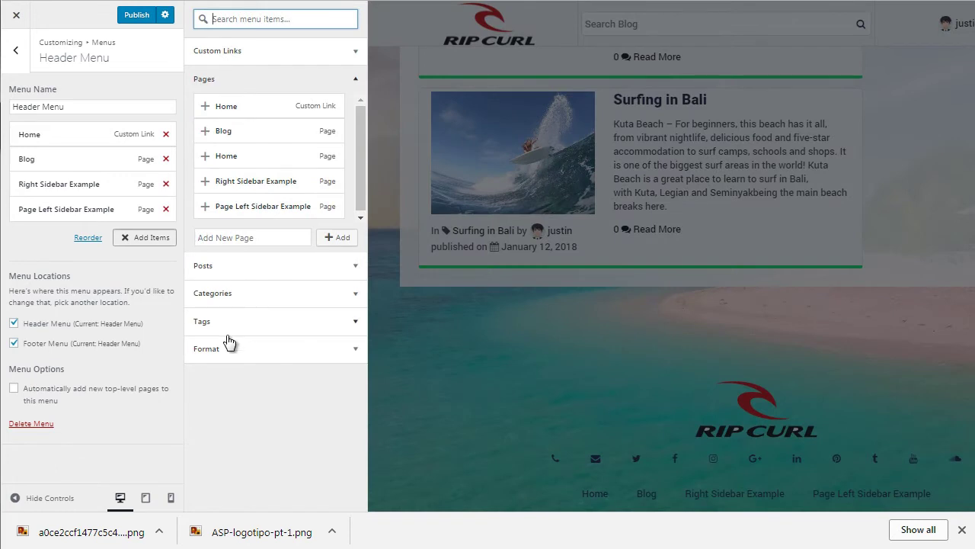
click(251, 51)
text(#)
click(263, 99)
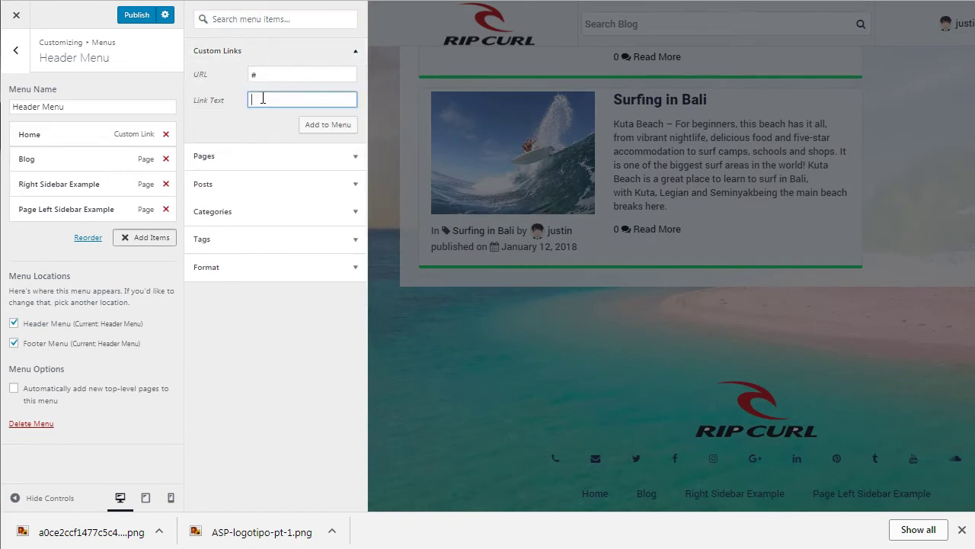
text(Ex)
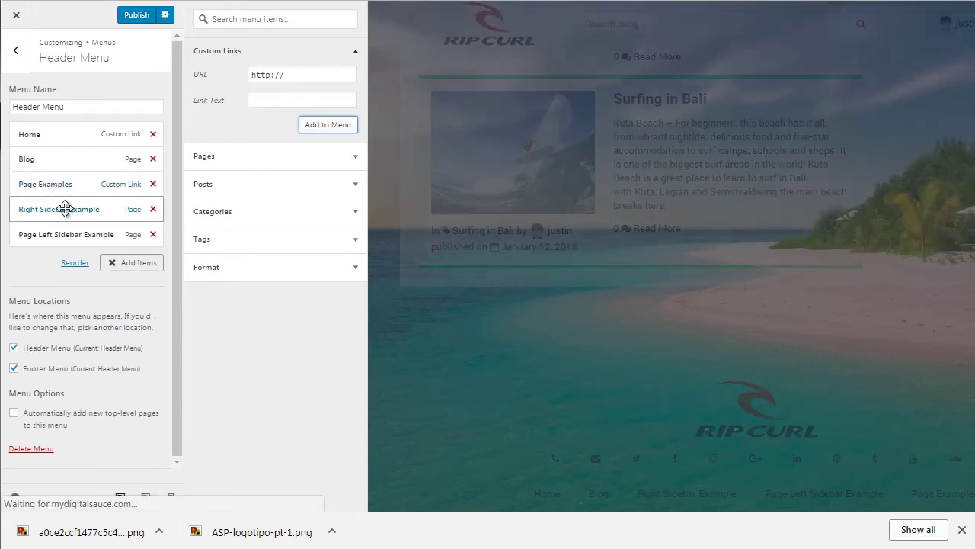
drag(52, 209, 78, 228)
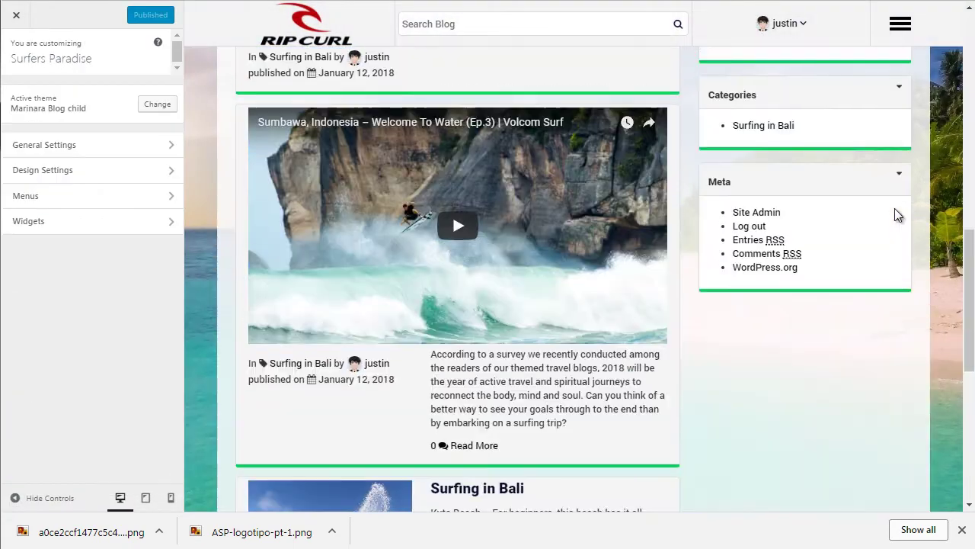
Open the site's header menu in the preview and check the Page Examples submenu against the menu structure
scroll(897, 215, up, 5)
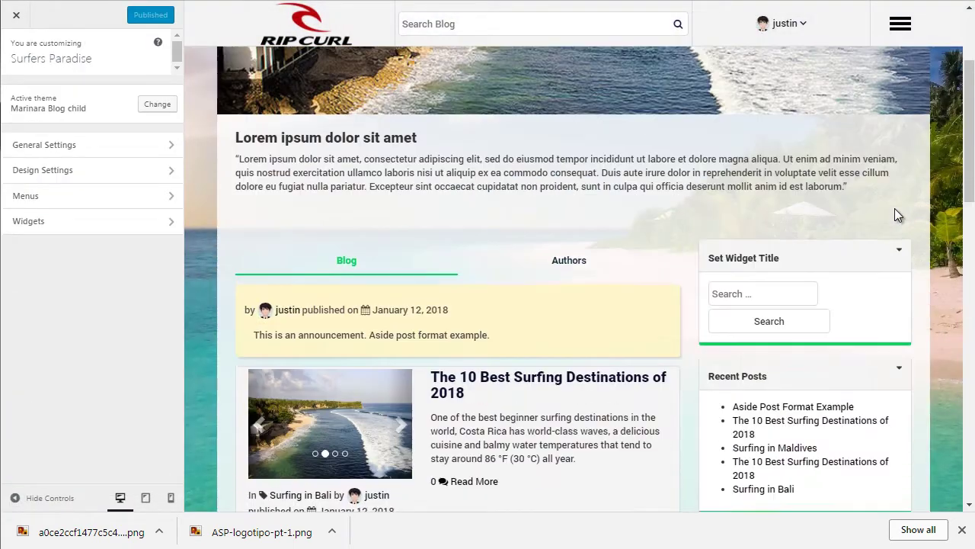
scroll(898, 216, up, 2)
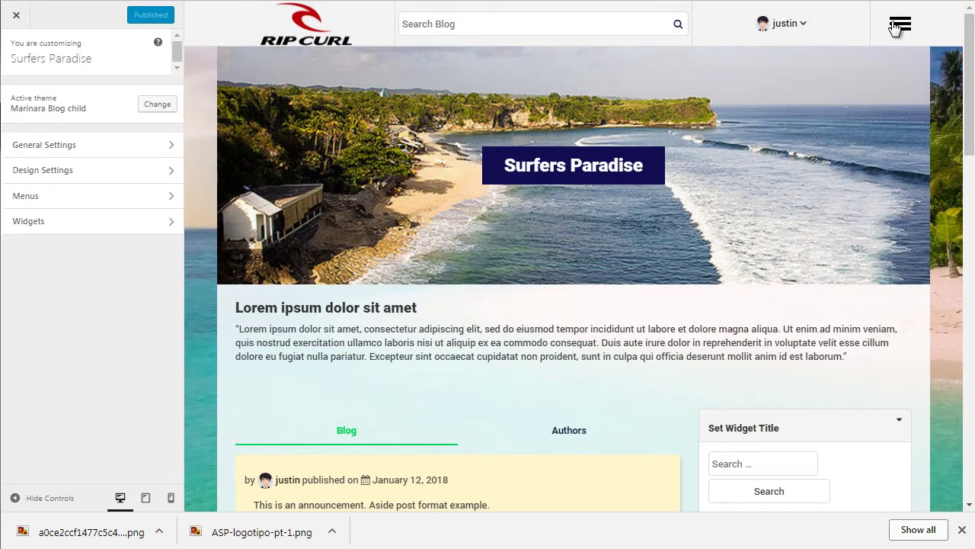
click(960, 531)
click(900, 23)
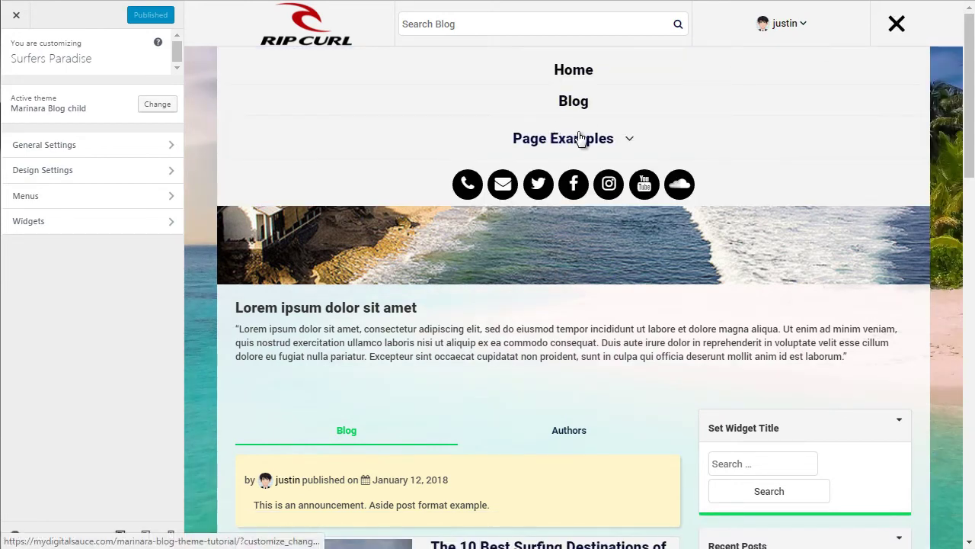
click(625, 138)
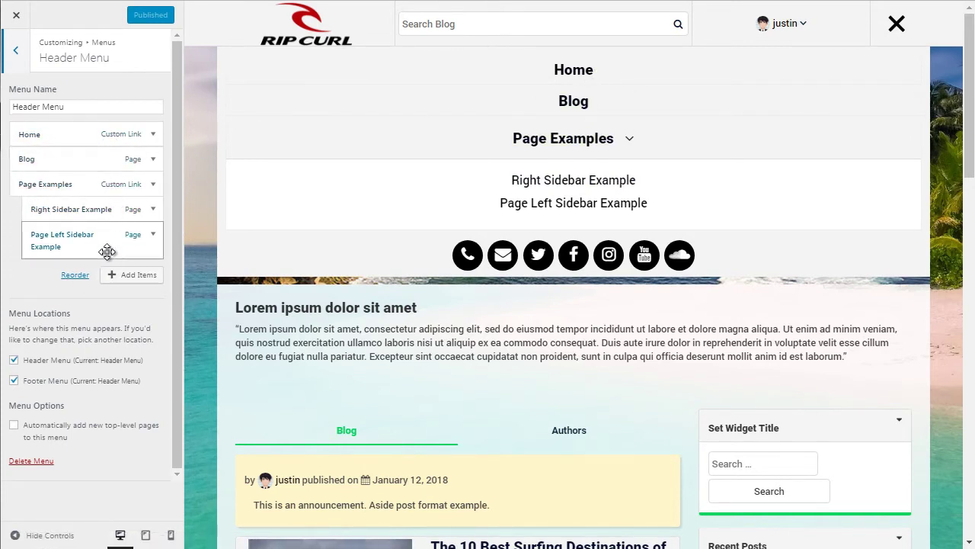
click(623, 138)
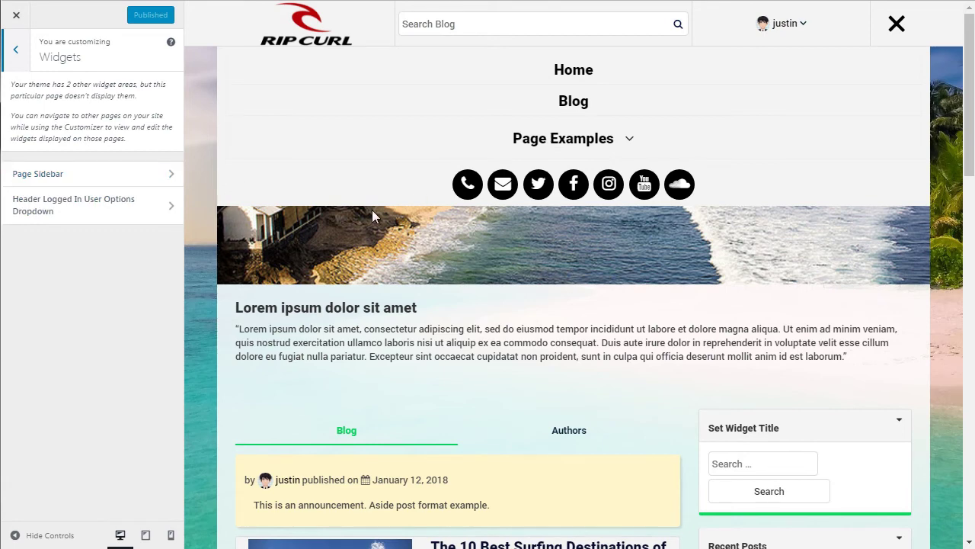
Remove the Meta widget from the Page Sidebar
click(51, 175)
scroll(727, 295, down, 6)
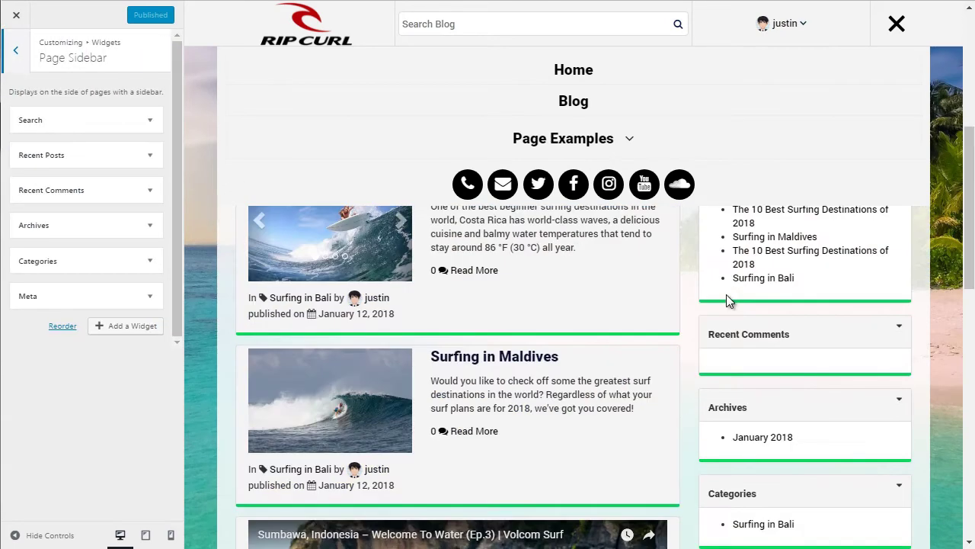
scroll(726, 294, down, 3)
click(71, 302)
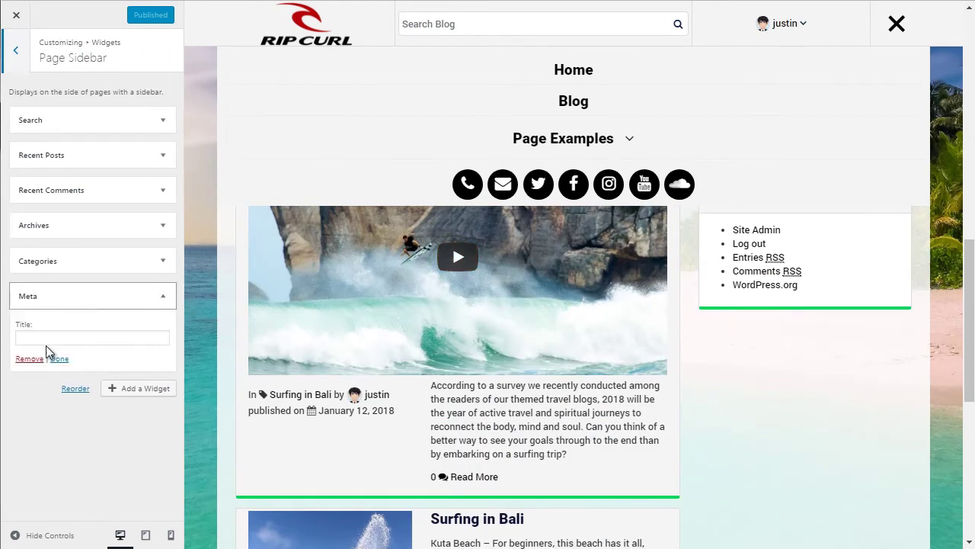
click(20, 359)
Remove the Archives, Recent Comments and Search widgets from the Page Sidebar
click(76, 266)
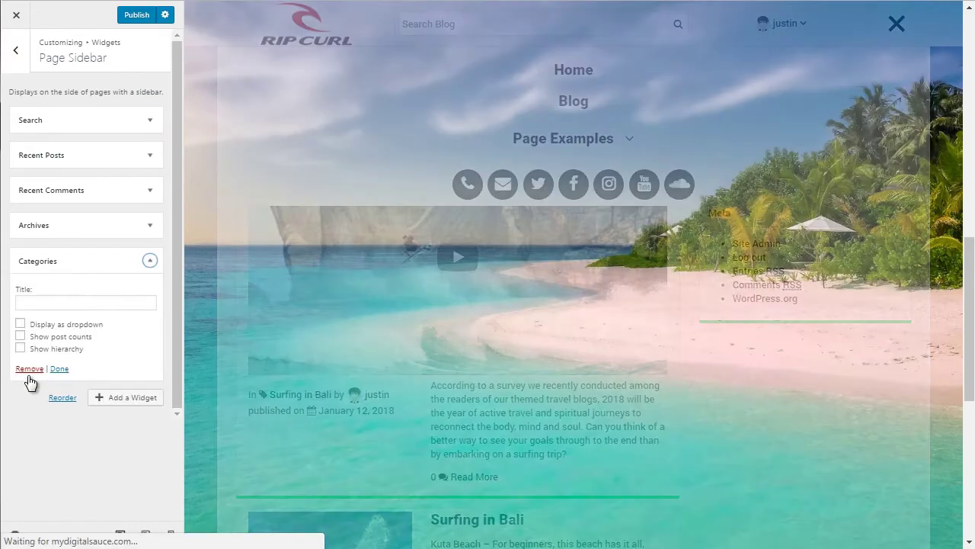
click(96, 223)
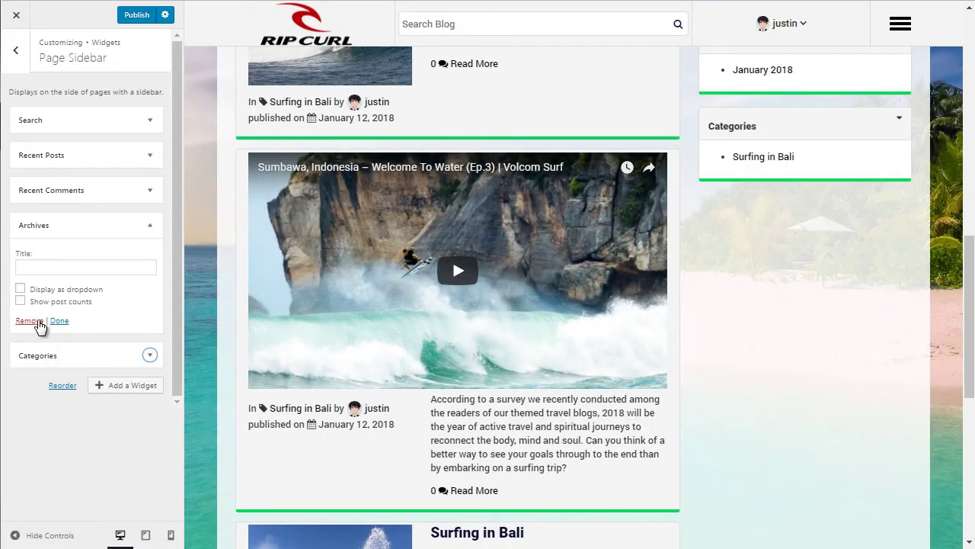
click(31, 323)
click(114, 184)
click(30, 290)
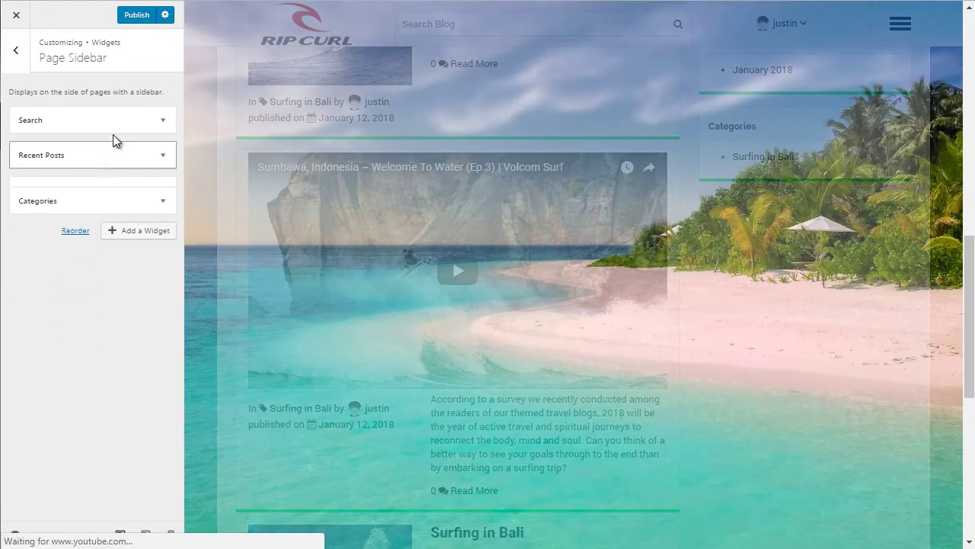
click(117, 119)
click(29, 183)
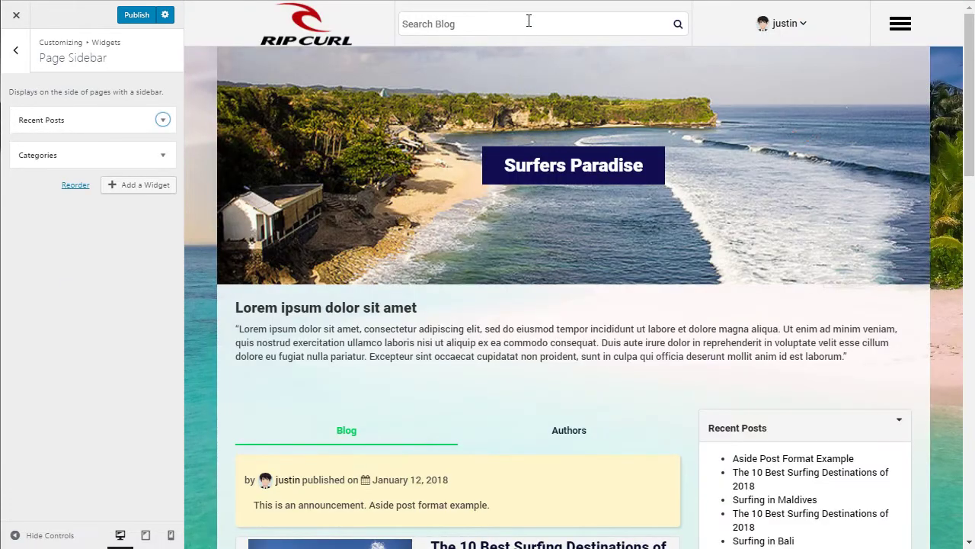
Search the blog for "best surf" from the header search in the preview
click(529, 16)
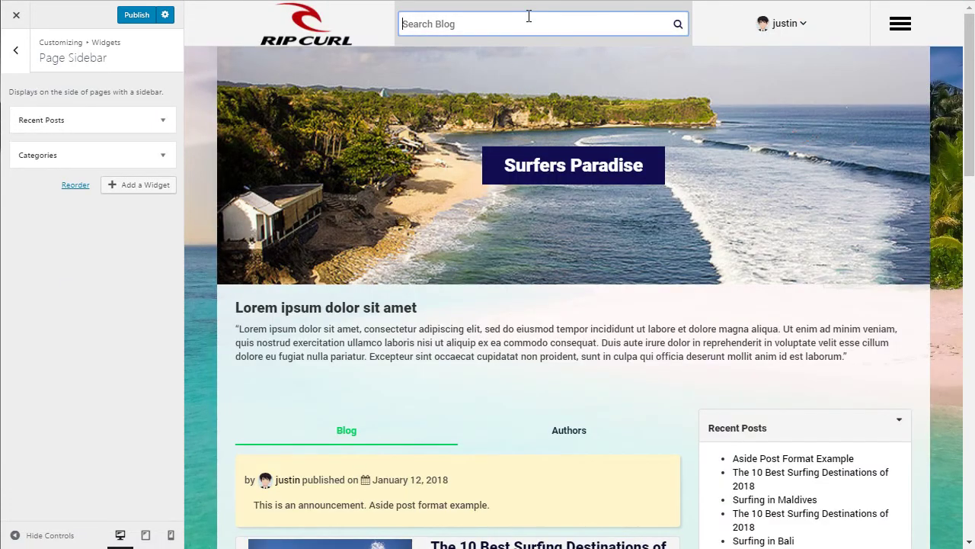
text(best surf)
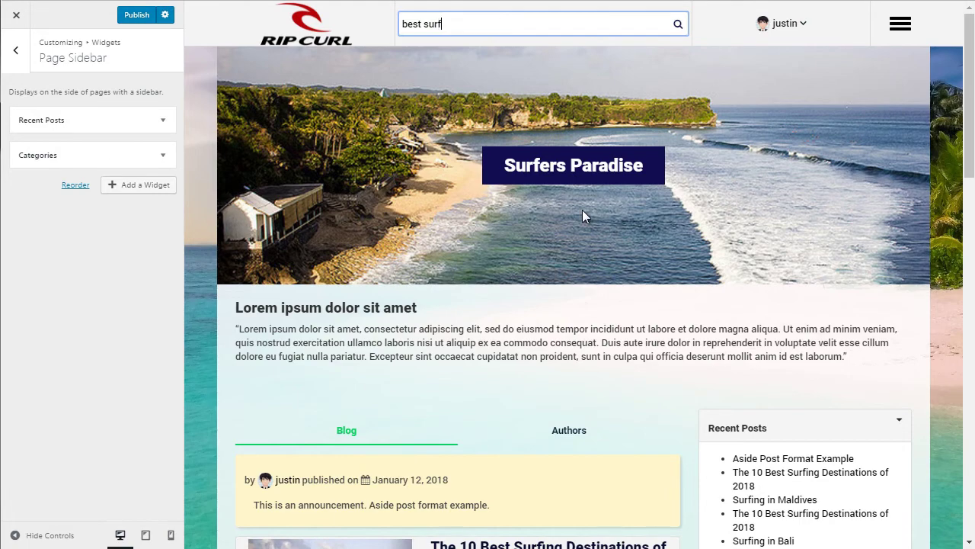
key(Return)
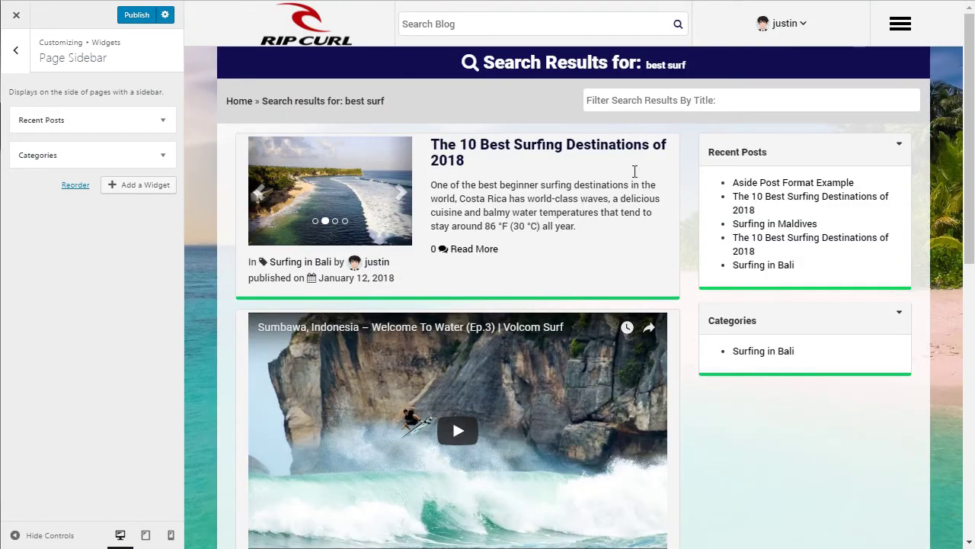
Filter the search results by the title "maldives", then clear the filter and look through the full results
click(675, 99)
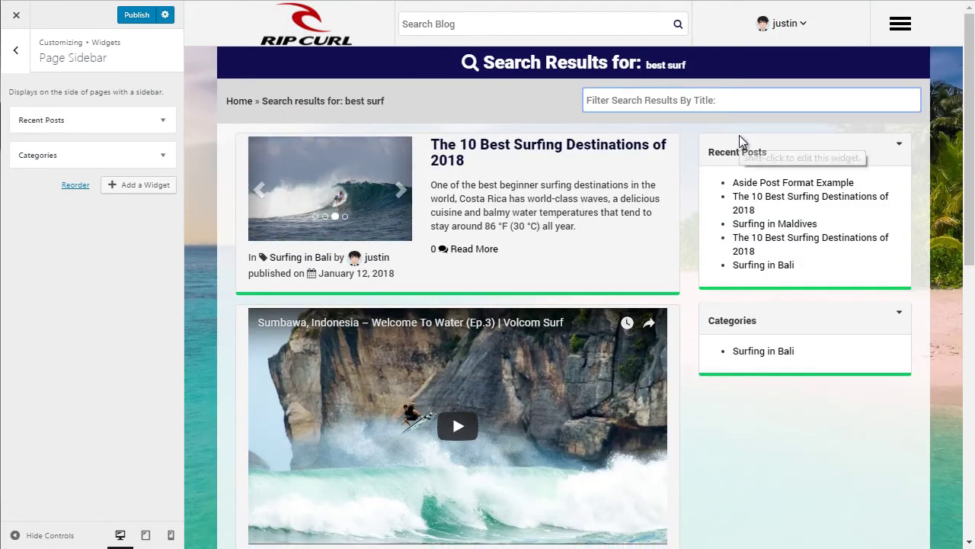
scroll(765, 239, down, 3)
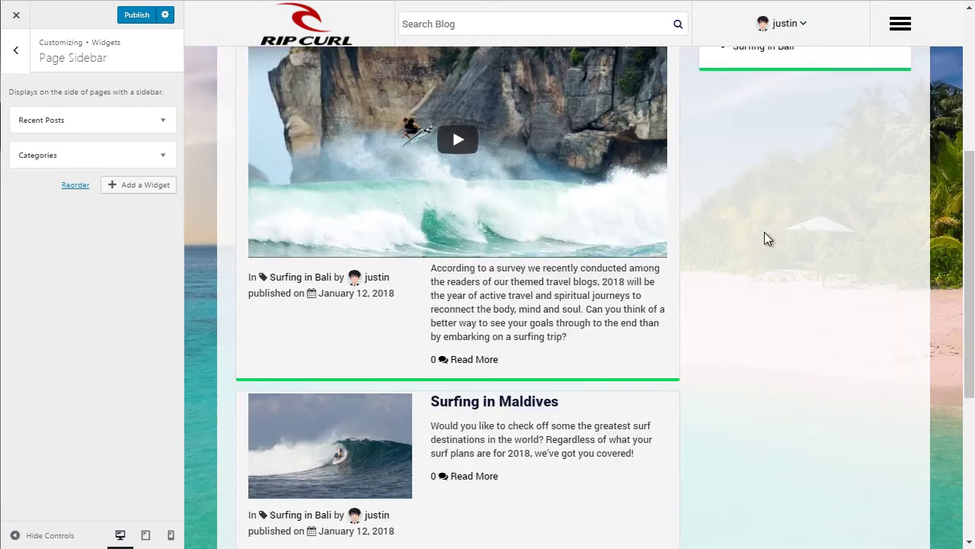
text(maldiv)
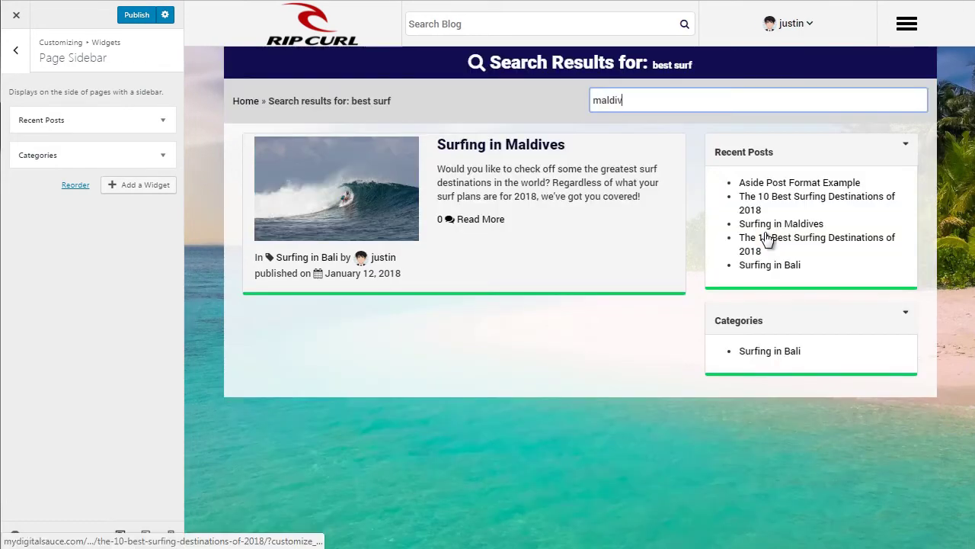
text(es)
key(ctrl+a)
key(BackSpace)
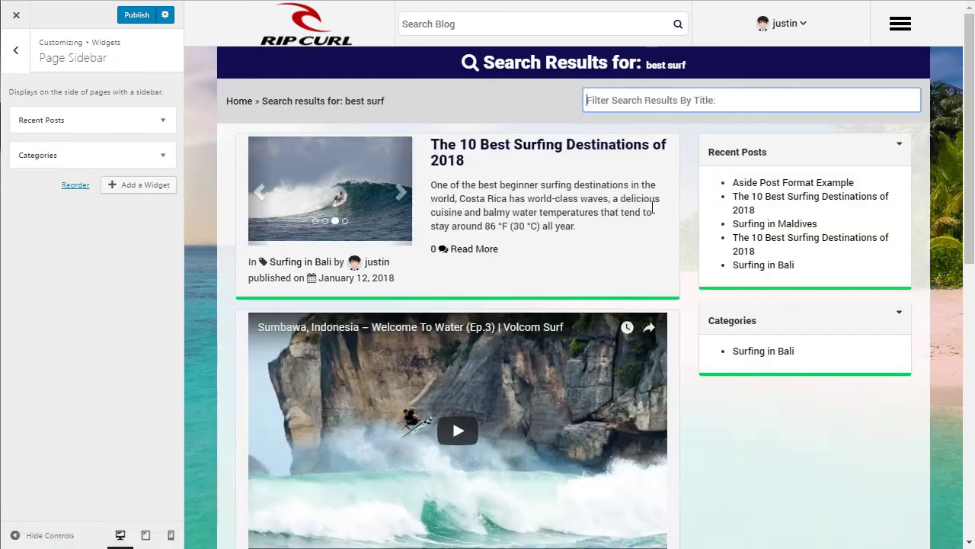
scroll(688, 205, down, 6)
scroll(688, 204, up, 6)
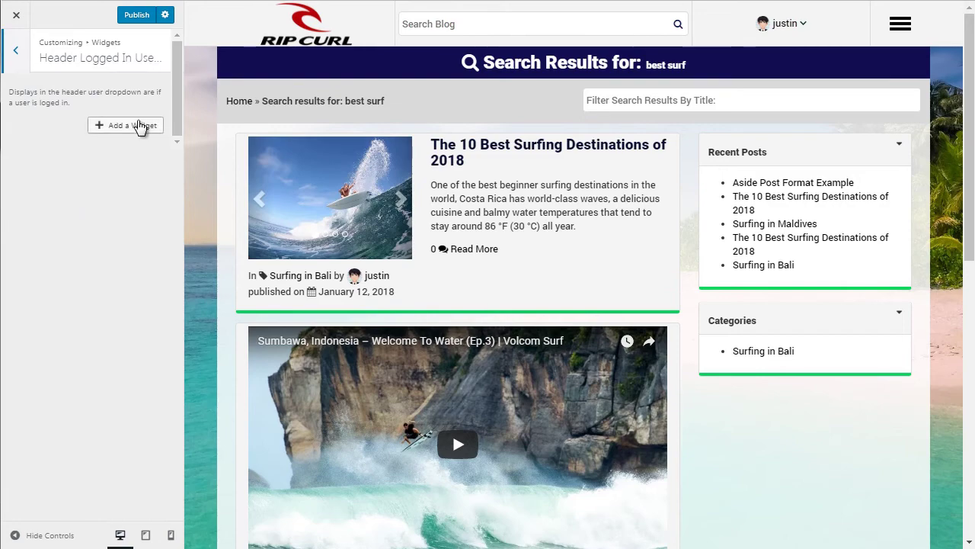
Add a Text widget with Cart as title and content to the Header Logged In User Options Dropdown, and check it in the preview
click(787, 27)
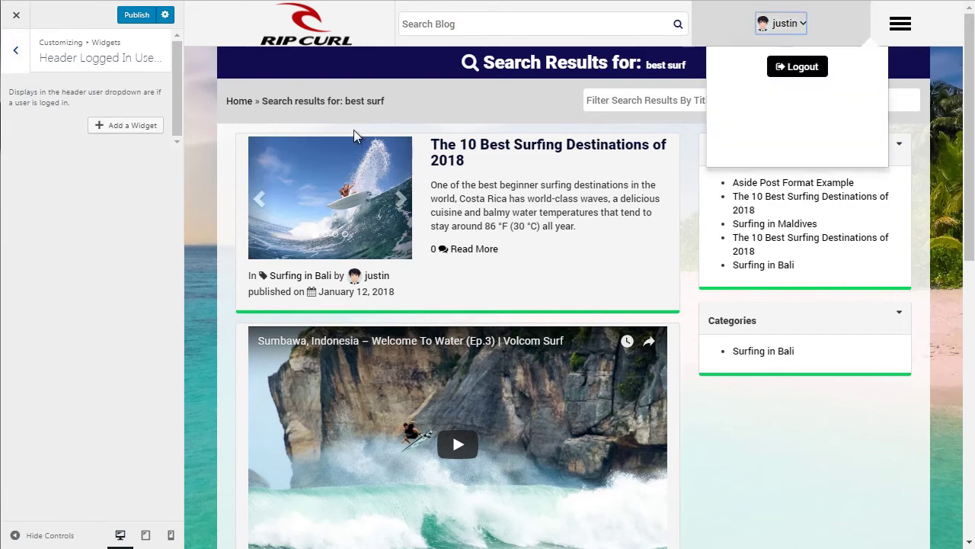
click(146, 125)
text(text)
key(Return)
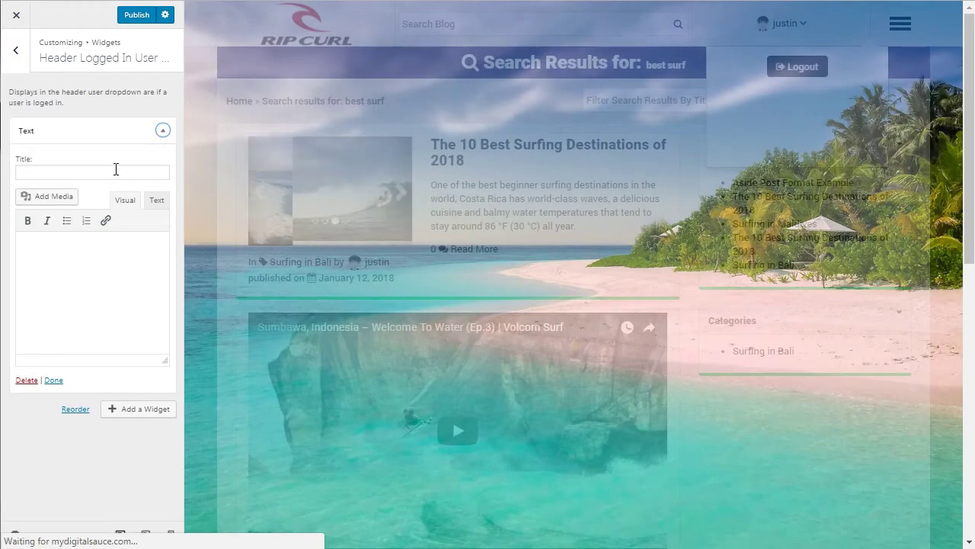
click(116, 169)
text(Cart)
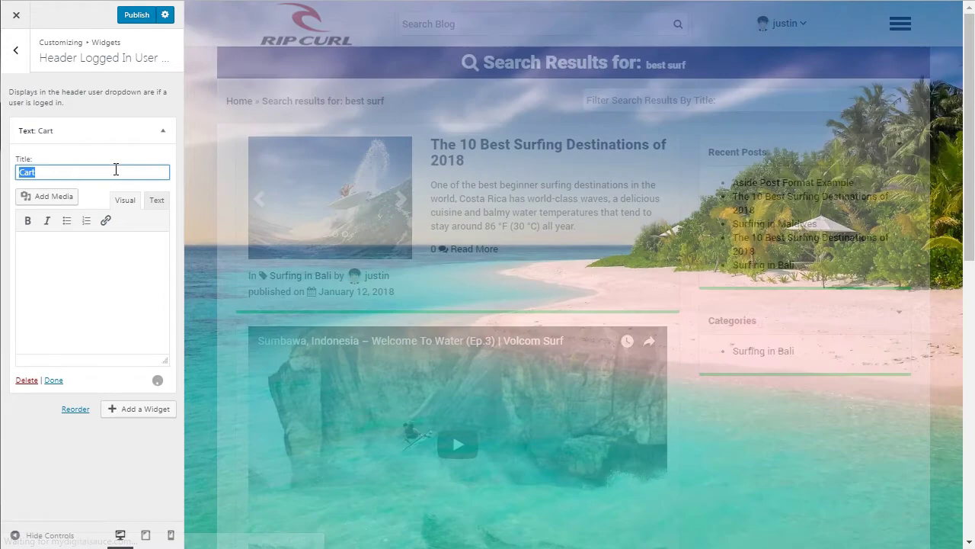
key(Tab)
click(15, 51)
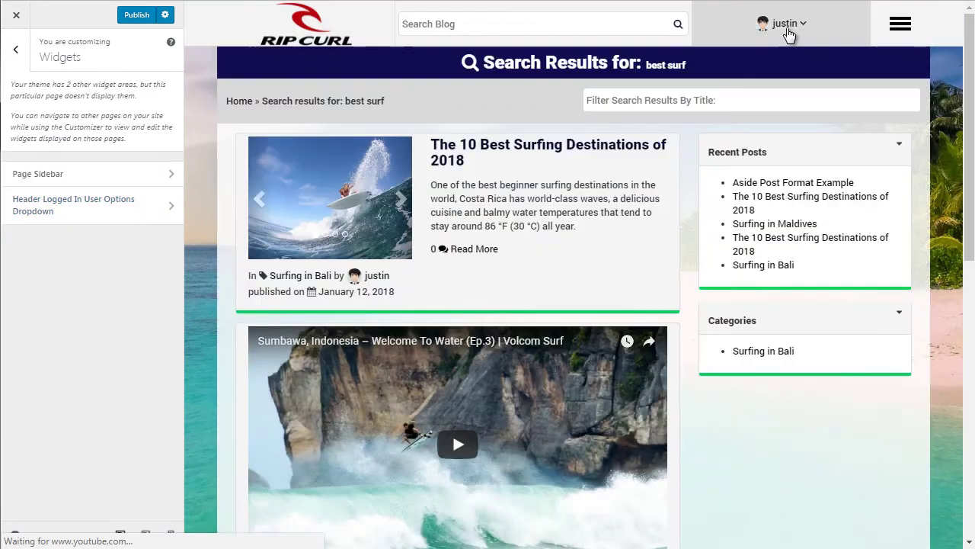
click(786, 29)
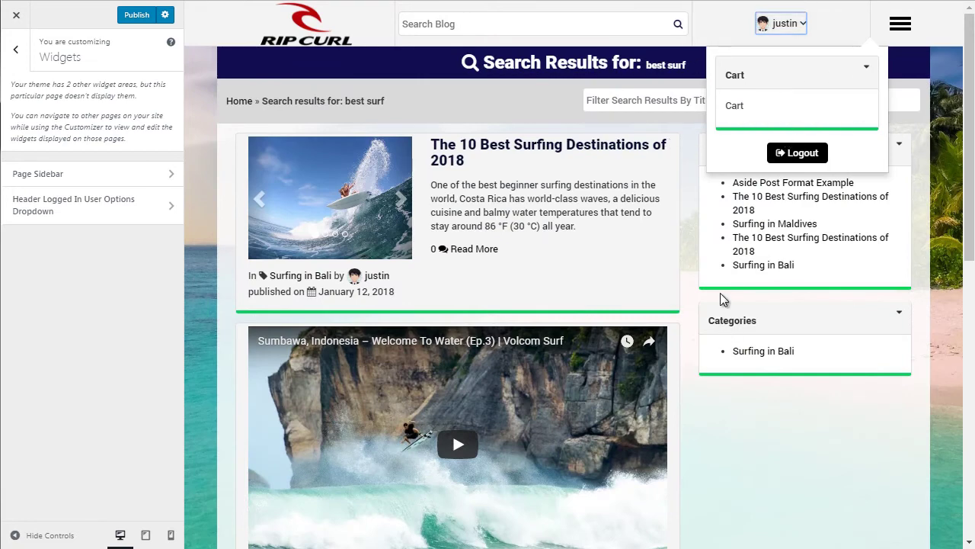
Open the first post's author page in the preview and show its About section
click(620, 294)
scroll(457, 282, down, 1)
click(384, 267)
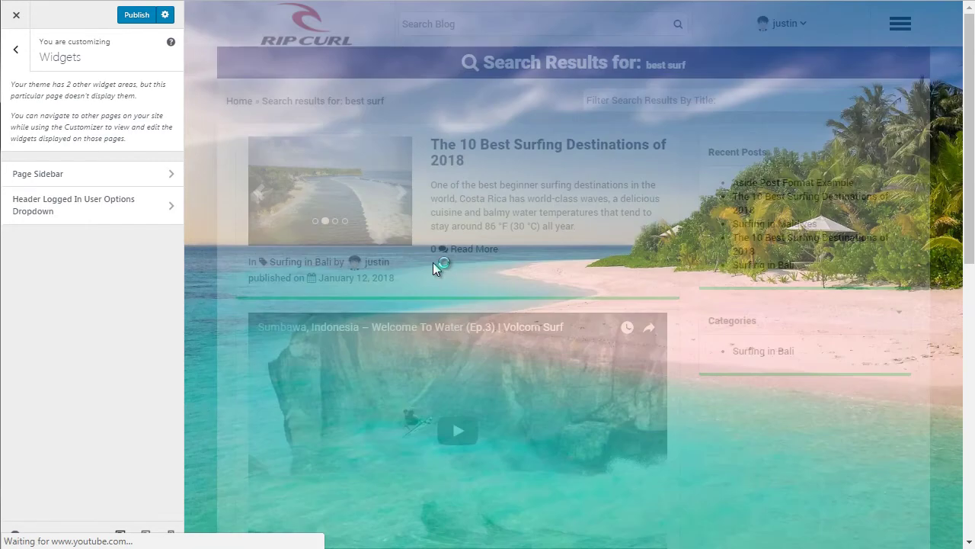
click(583, 122)
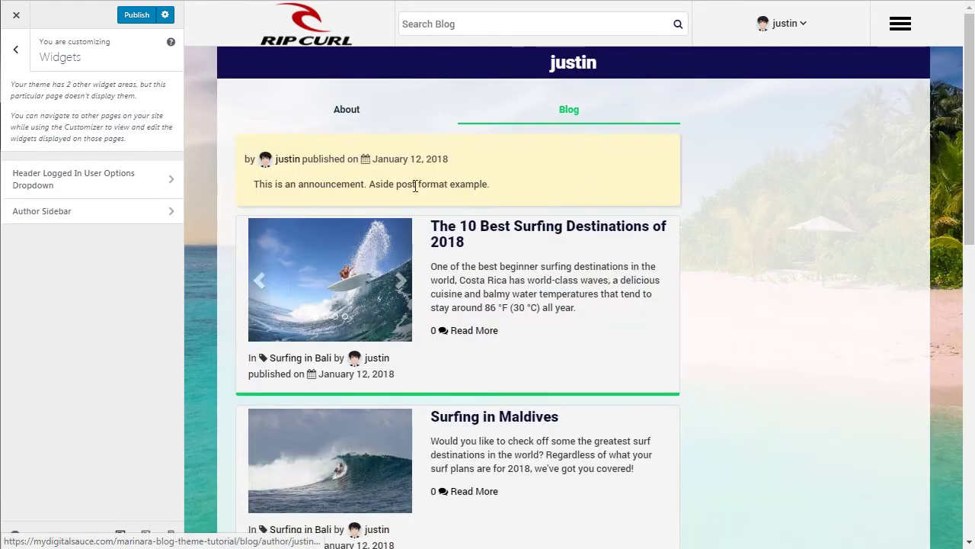
click(356, 111)
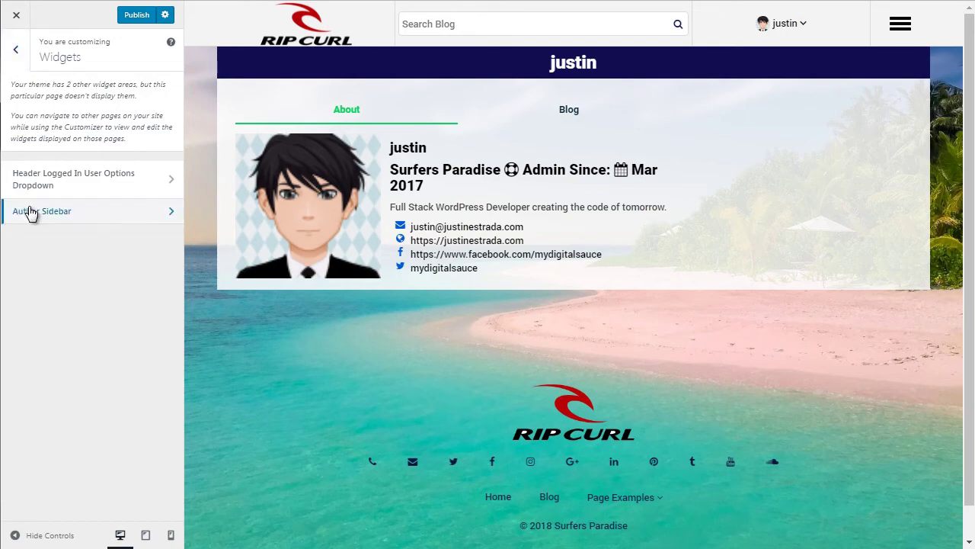
Add a Recent Posts widget to the Author Sidebar
click(42, 212)
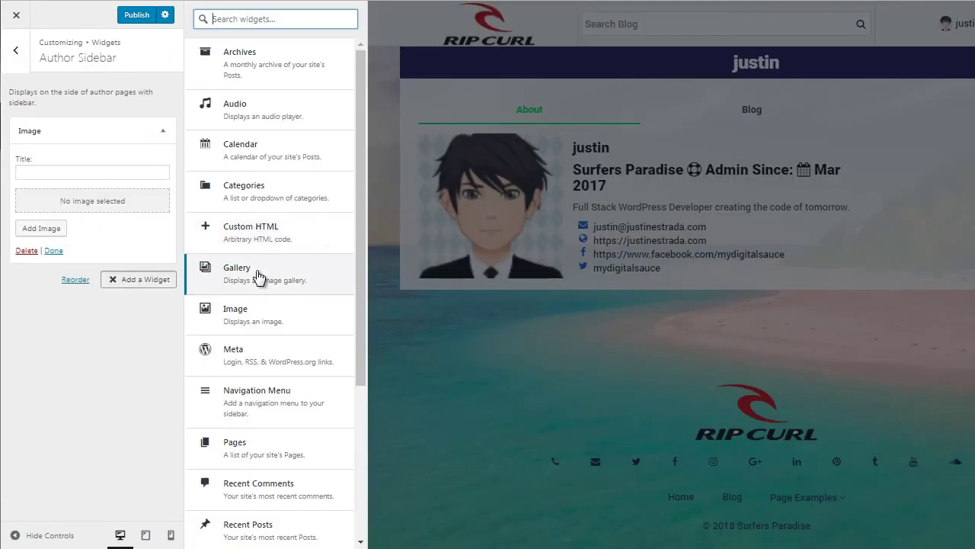
scroll(258, 276, down, 1)
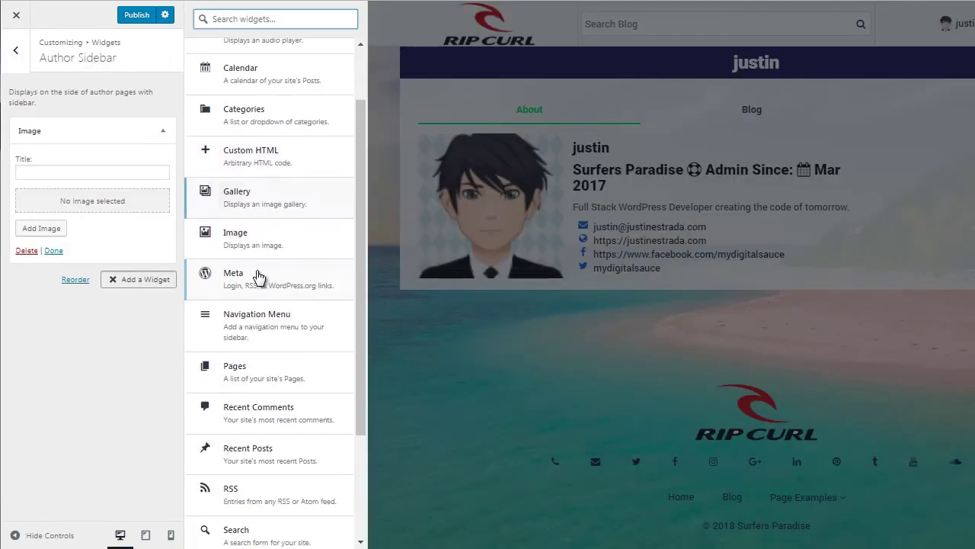
scroll(258, 276, down, 2)
click(261, 297)
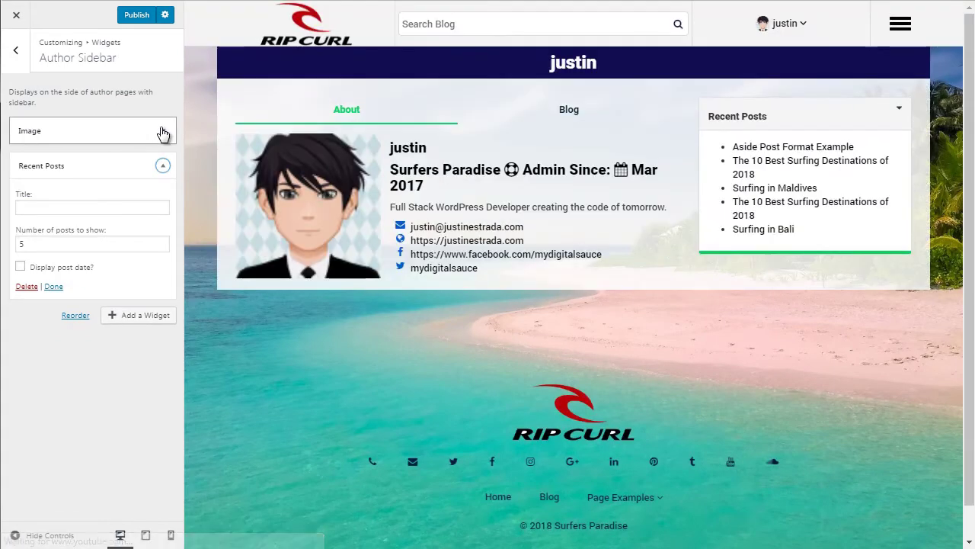
Delete the empty Image widget from the Author Sidebar and publish the changes
click(162, 134)
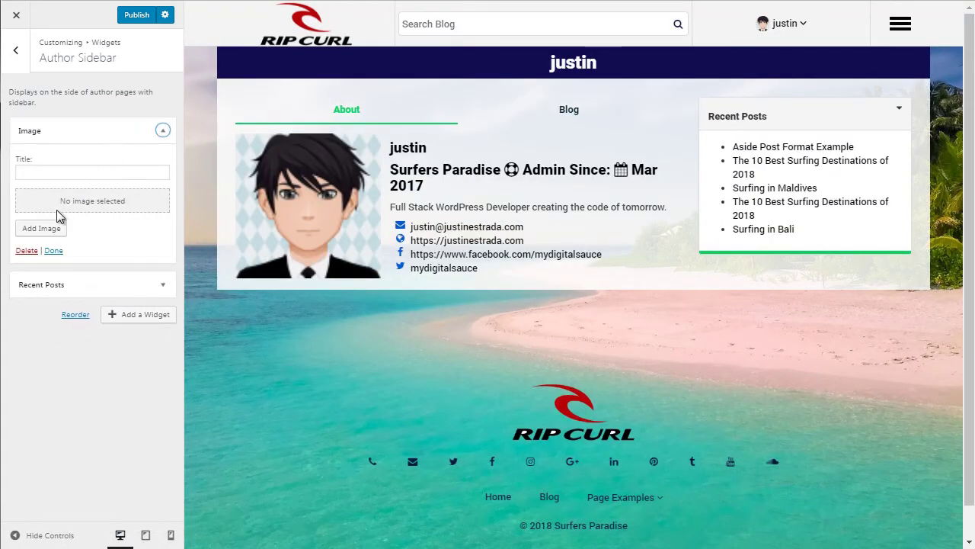
click(27, 256)
click(140, 17)
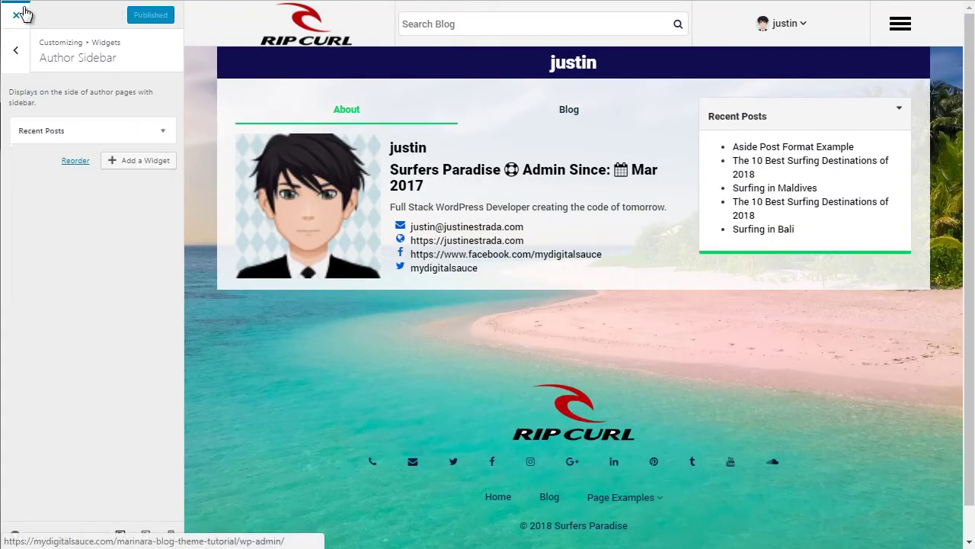
Leave the Customizer and review the live home page from the banner down to the footer
click(17, 13)
mouse_move(43, 27)
scroll(908, 124, down, 15)
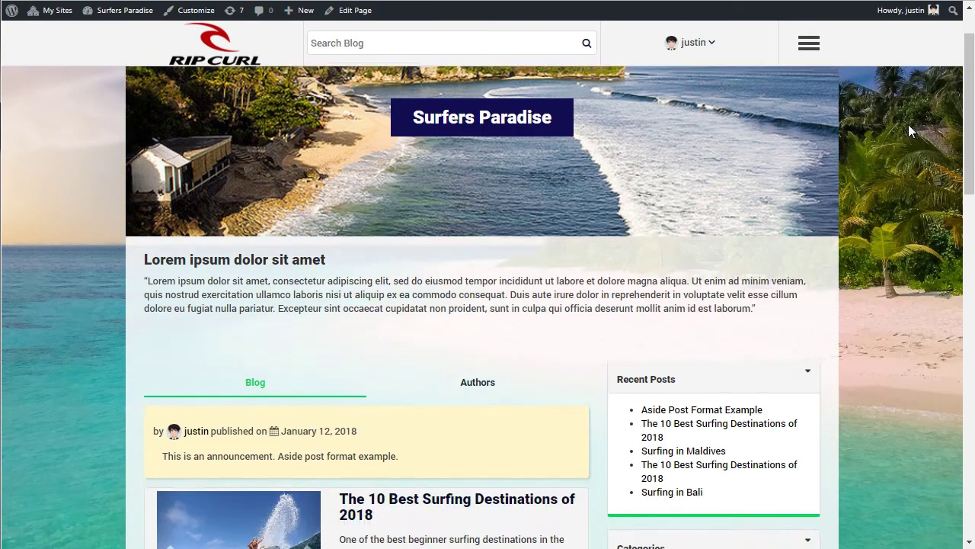
scroll(908, 124, down, 4)
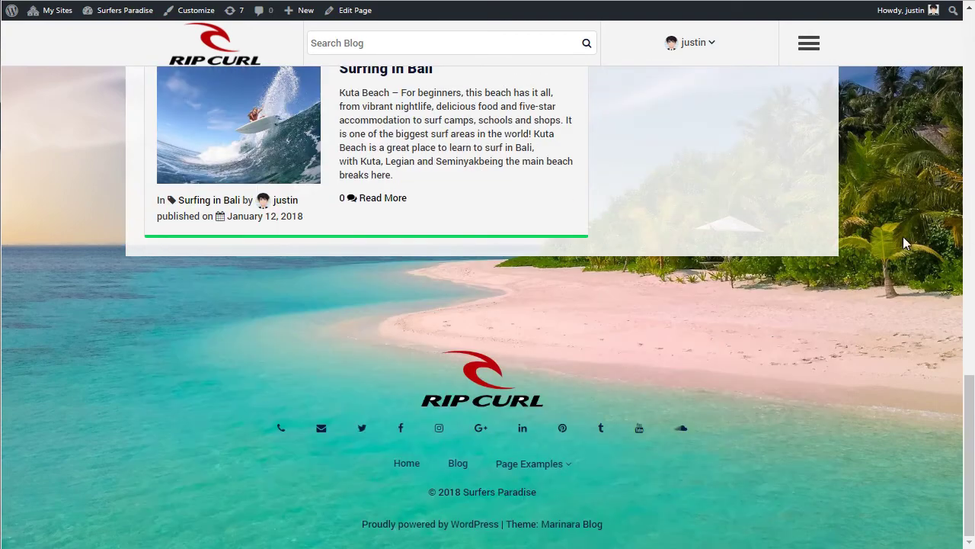
scroll(904, 237, up, 20)
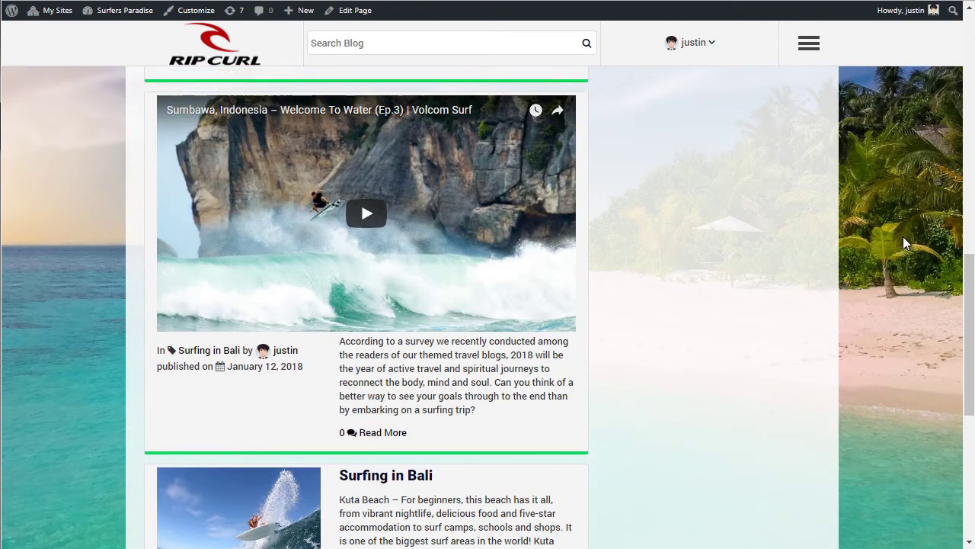
scroll(903, 236, down, 6)
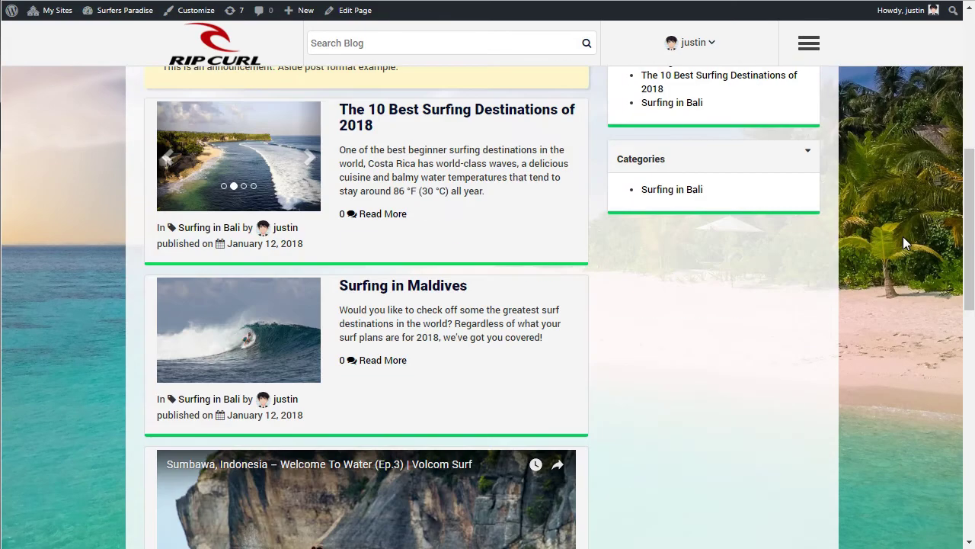
scroll(903, 236, up, 5)
Show the Authors list on the live home page and check the Page Examples submenu in the header menu
click(480, 381)
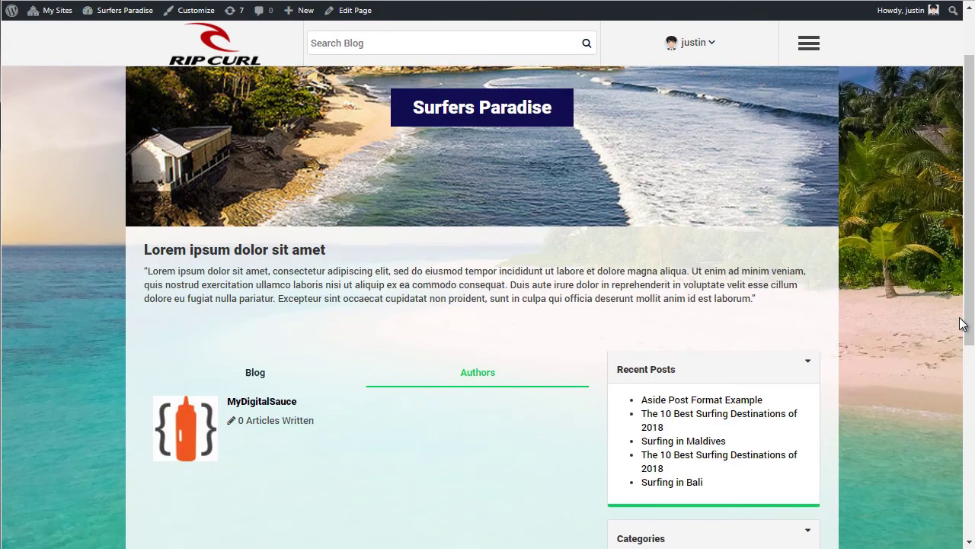
scroll(960, 323, down, 10)
scroll(960, 322, up, 12)
click(811, 46)
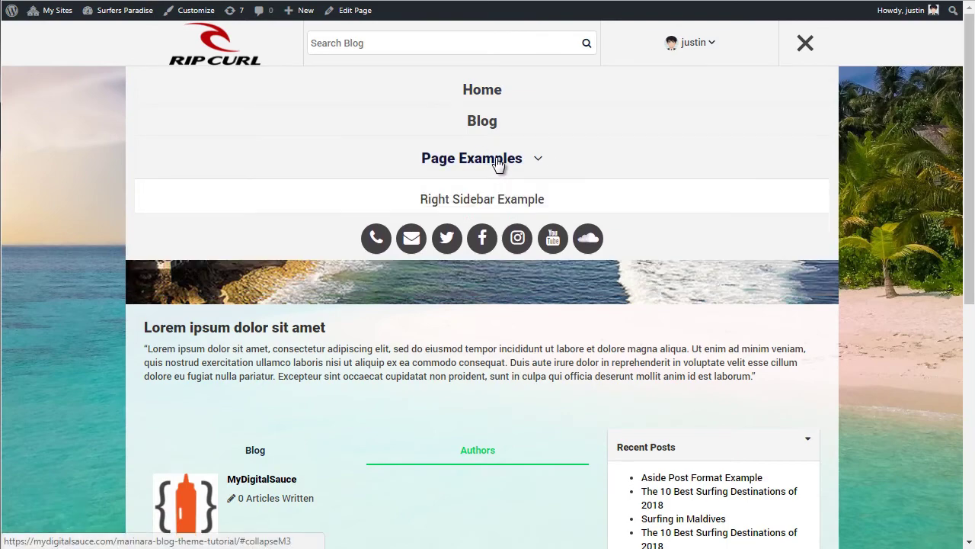
click(769, 275)
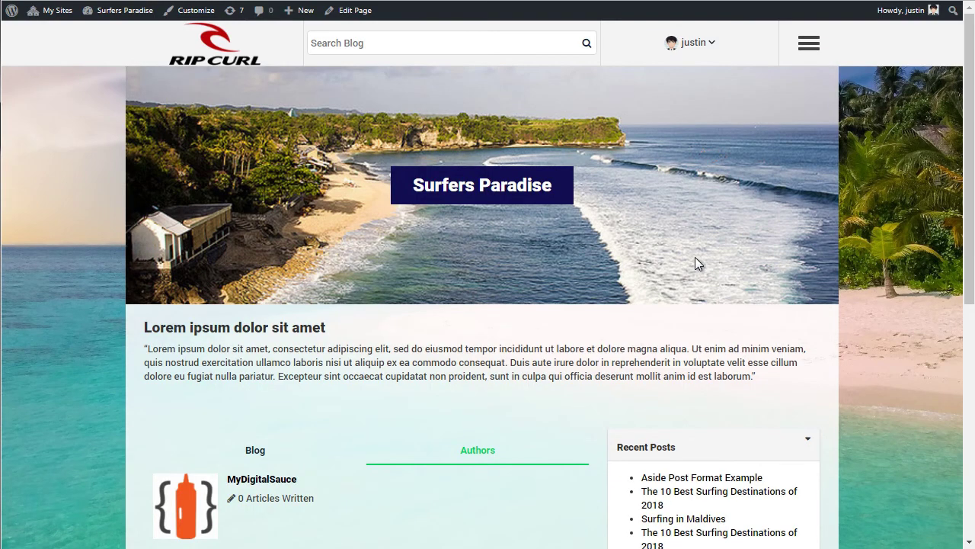
scroll(696, 259, down, 5)
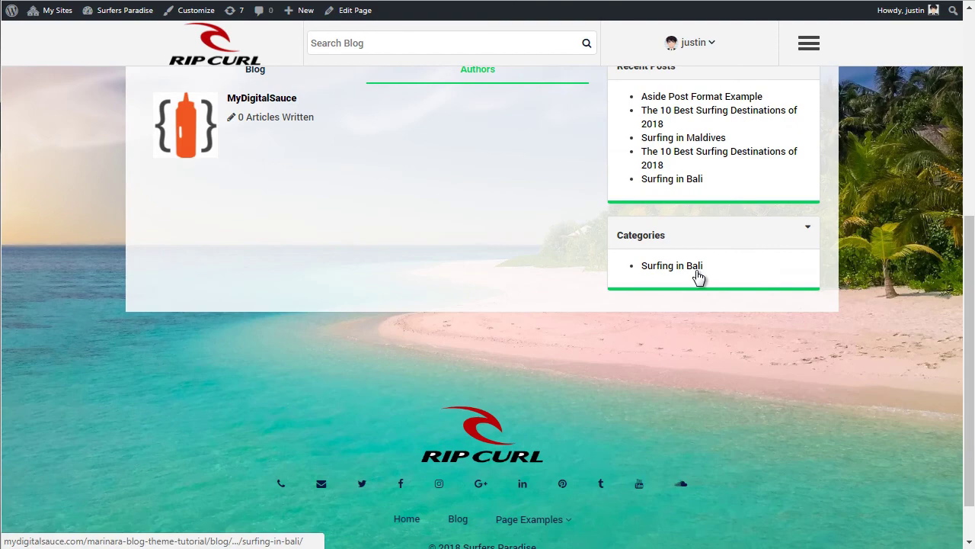
click(697, 271)
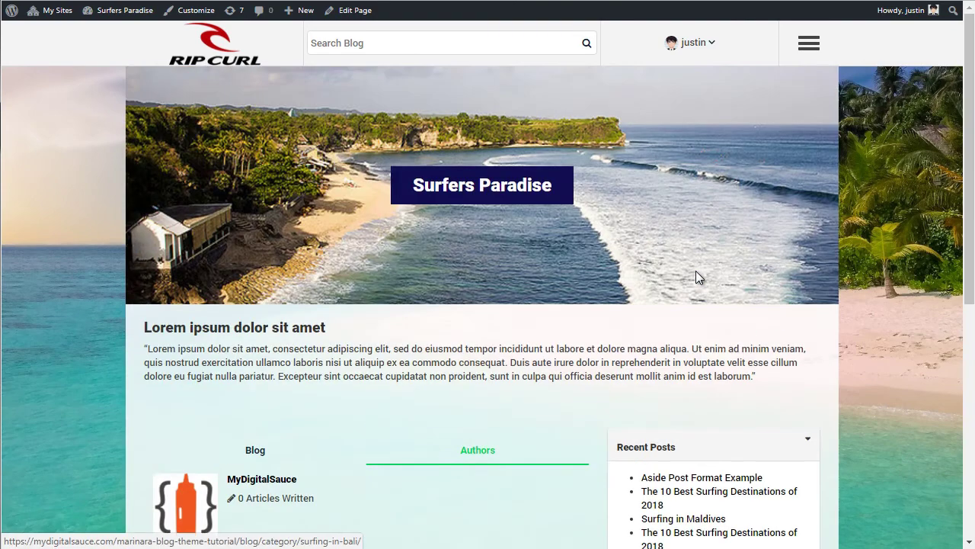